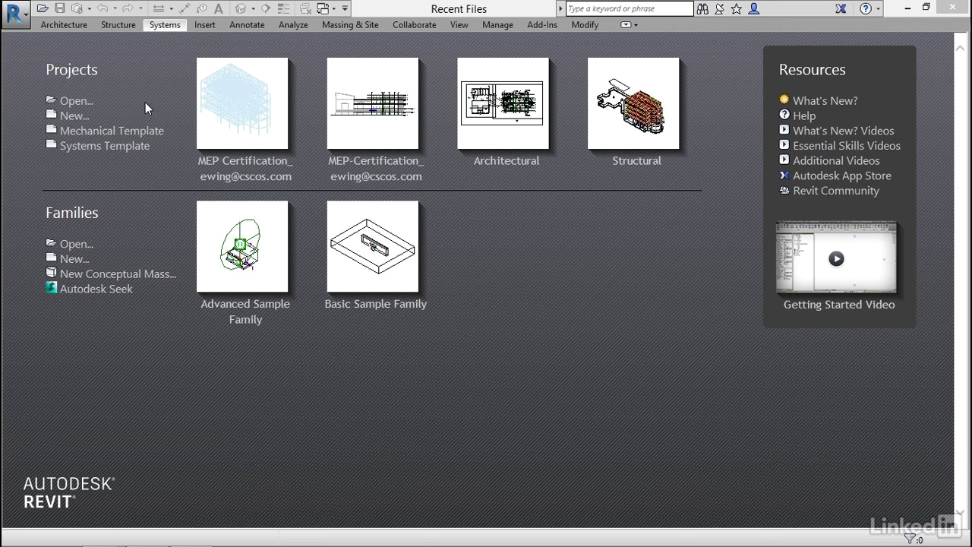
- Start a new Mechanical Template project and link Chapter-4 Architectural.rvt origin to origin
{"action": "left_click", "coordinate": [74, 115]}
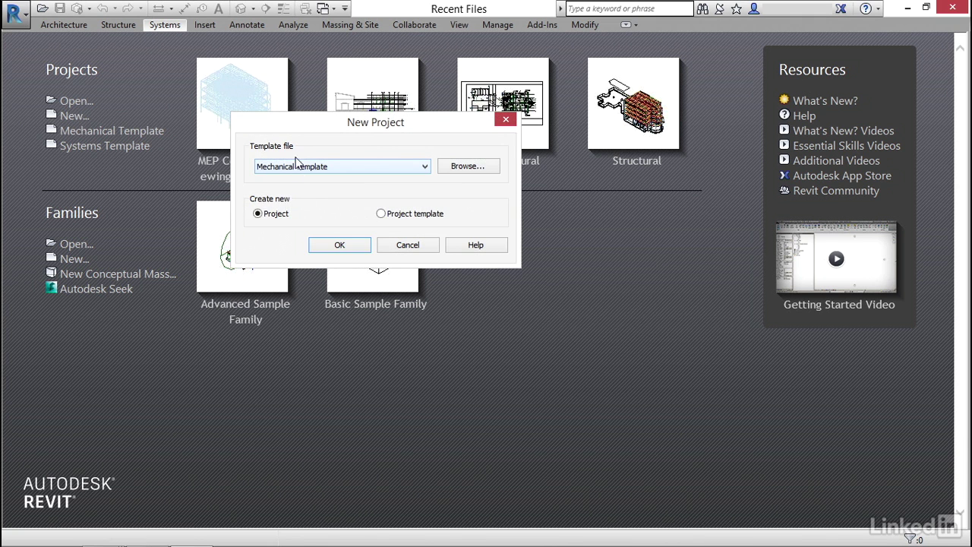
{"action": "left_click", "coordinate": [339, 246]}
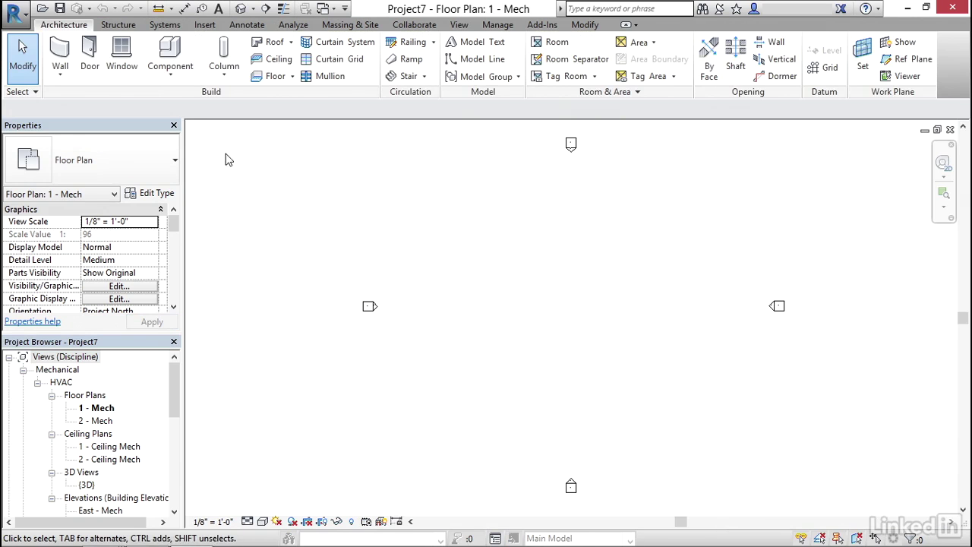
{"action": "left_click", "coordinate": [205, 25]}
{"action": "left_click", "coordinate": [58, 57]}
{"action": "left_click", "coordinate": [150, 135]}
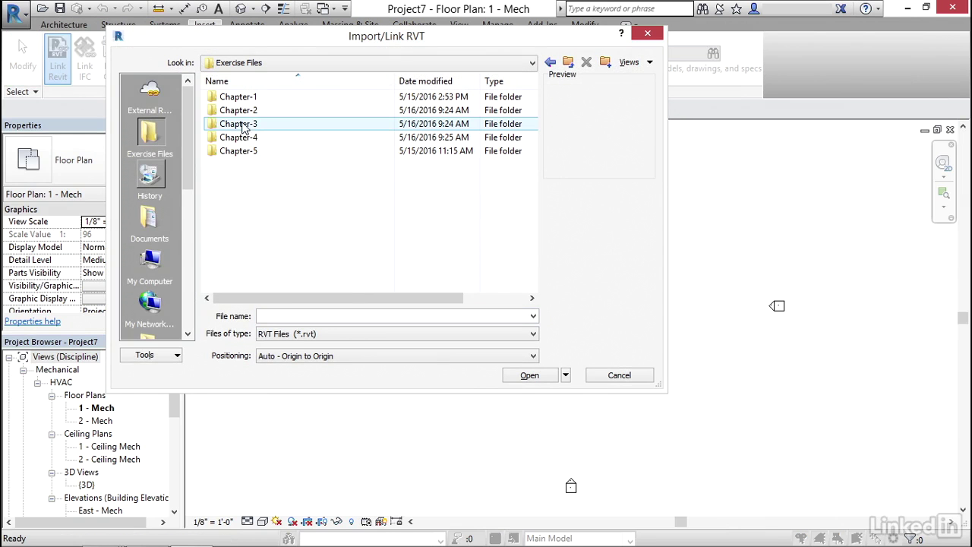
{"action": "double_click", "coordinate": [239, 140]}
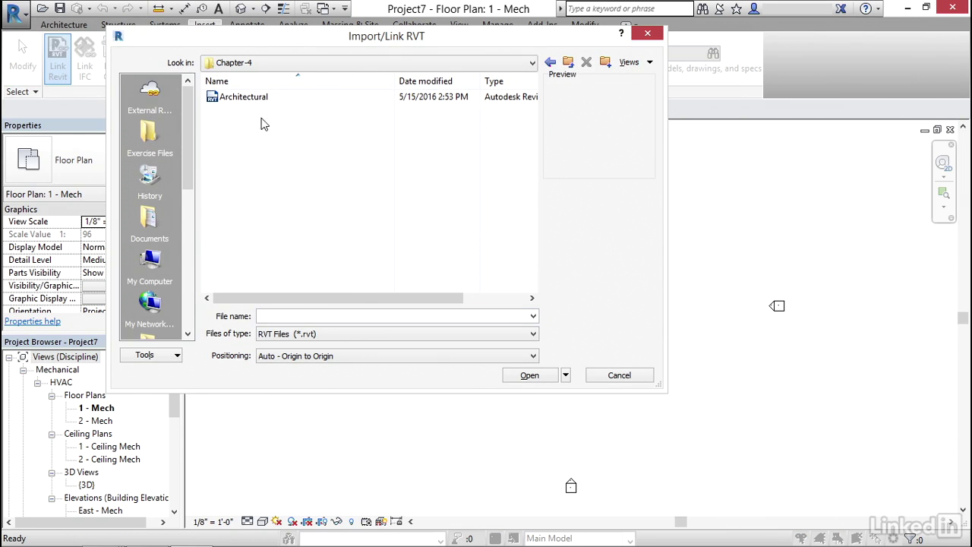
{"action": "left_click", "coordinate": [251, 99]}
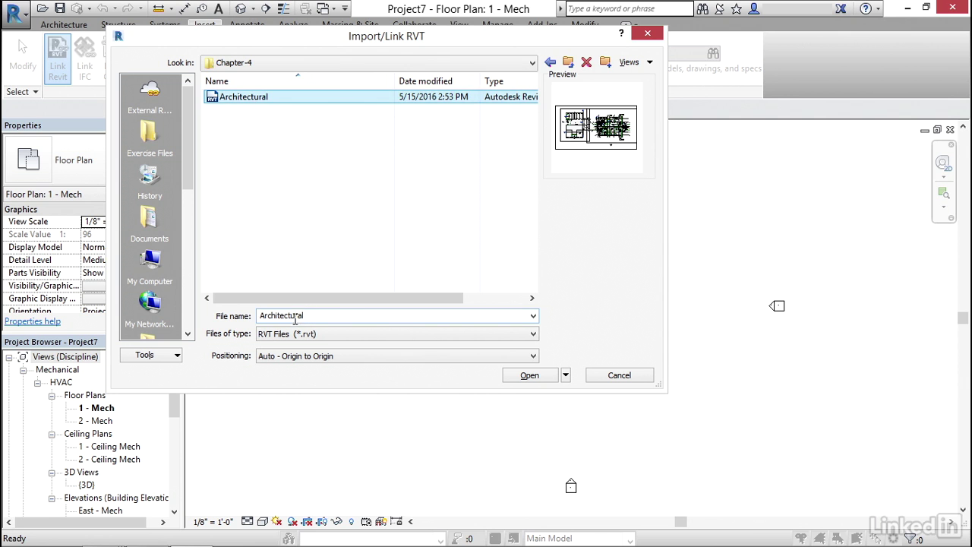
{"action": "left_click", "coordinate": [530, 375]}
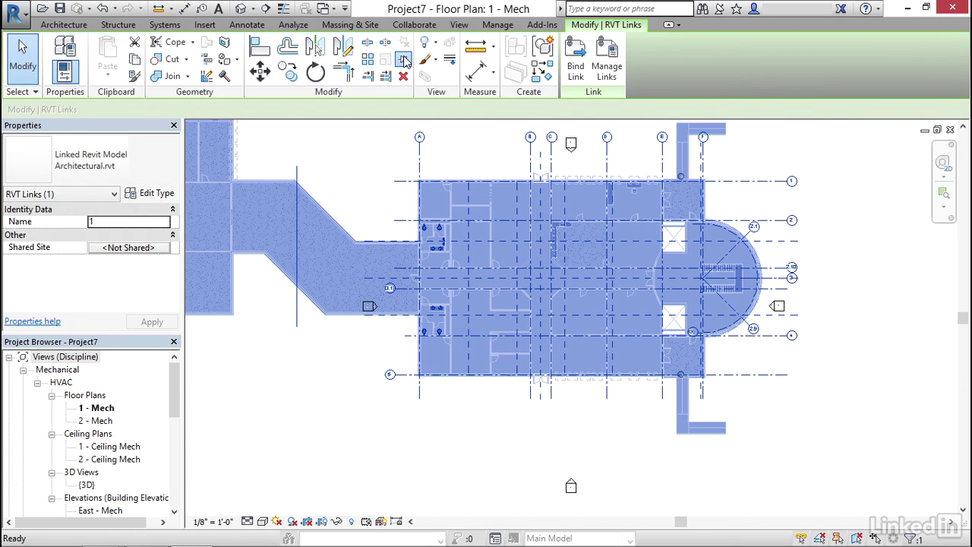
- Enable Room Bounding in the Architectural link's type properties, then deselect the link
{"action": "left_click", "coordinate": [156, 194]}
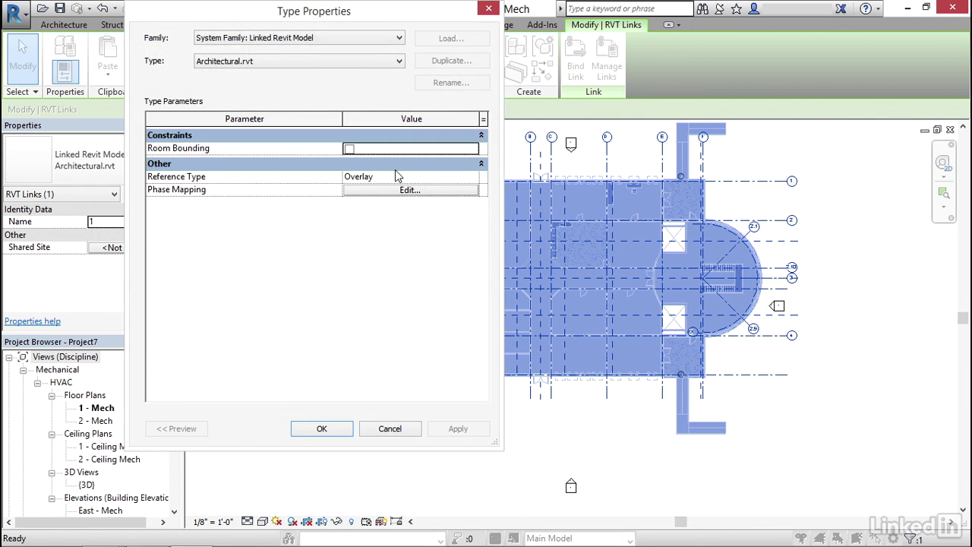
{"action": "left_click", "coordinate": [349, 149]}
{"action": "left_click", "coordinate": [458, 430]}
{"action": "left_click", "coordinate": [321, 429]}
{"action": "middle_click_drag", "start_coordinate": [487, 439], "coordinate": [446, 417]}
{"action": "key", "text": "Escape"}
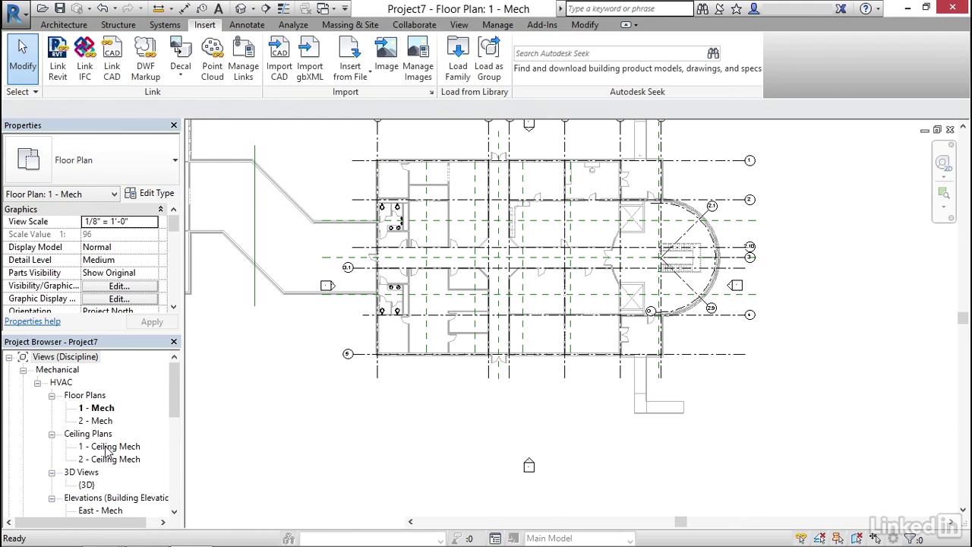
- Open the 1 - Ceiling Mech ceiling plan zoomed in and start the Mechanical Equipment tool
{"action": "double_click", "coordinate": [108, 446]}
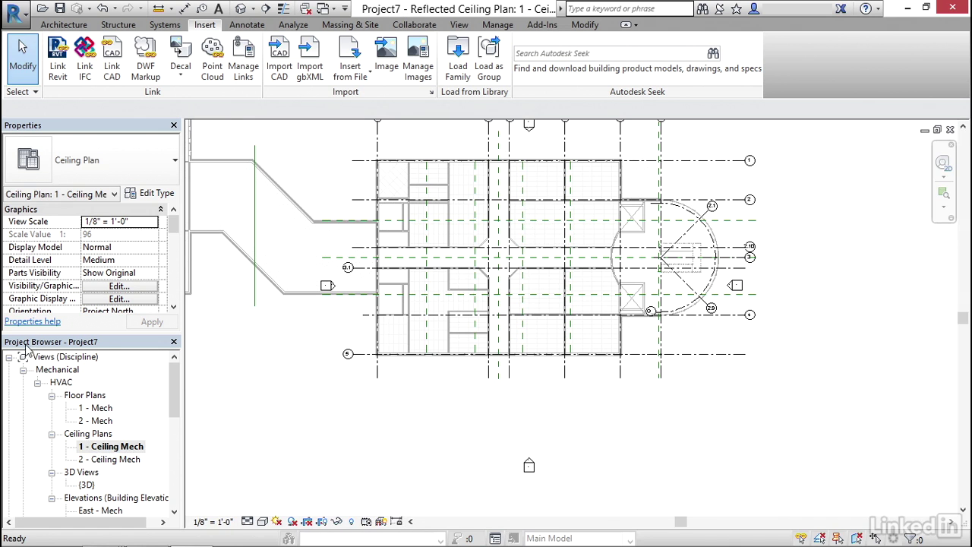
{"action": "middle_click_drag", "start_coordinate": [468, 312], "coordinate": [448, 326]}
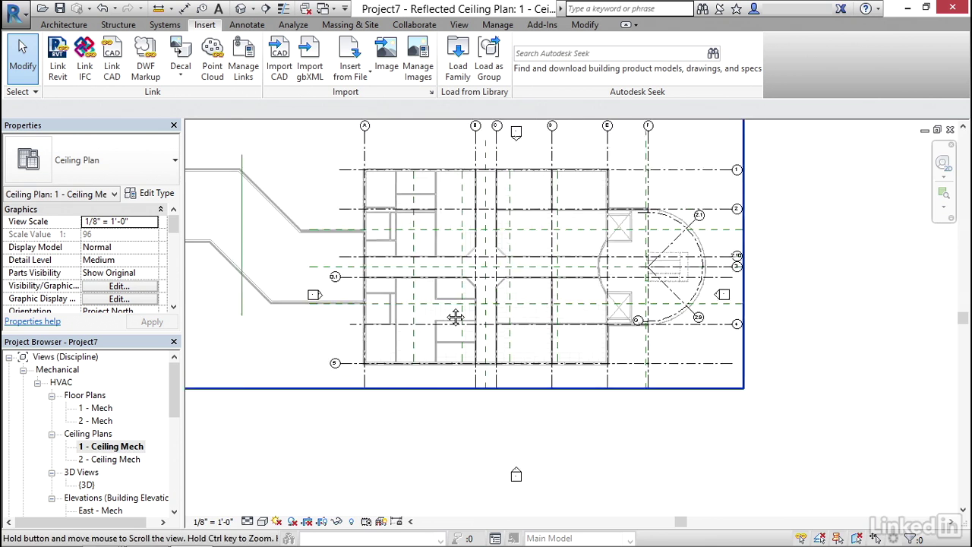
{"action": "scroll", "coordinate": [448, 327], "scroll_direction": "up", "scroll_amount": 5}
{"action": "middle_click_drag", "start_coordinate": [494, 278], "coordinate": [501, 269]}
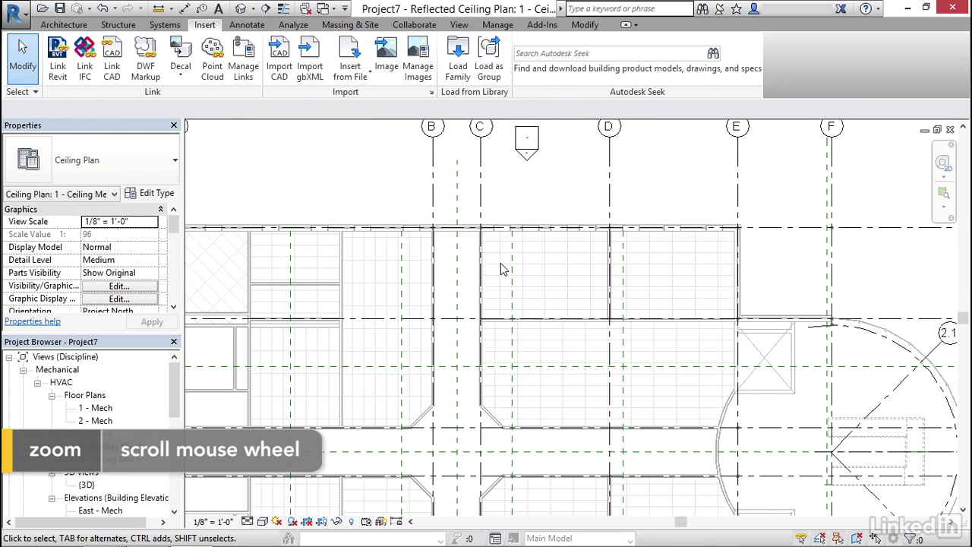
{"action": "left_click", "coordinate": [166, 26]}
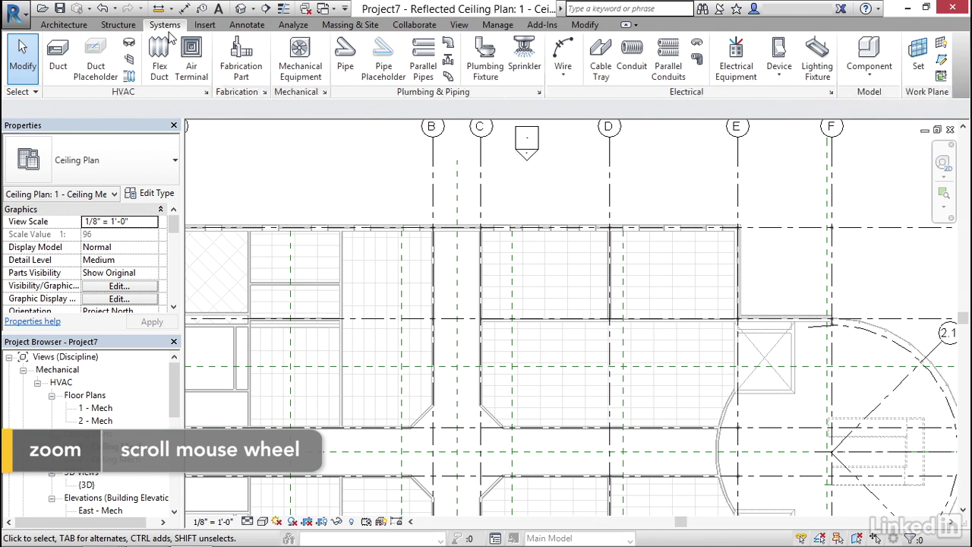
{"action": "left_click", "coordinate": [303, 69]}
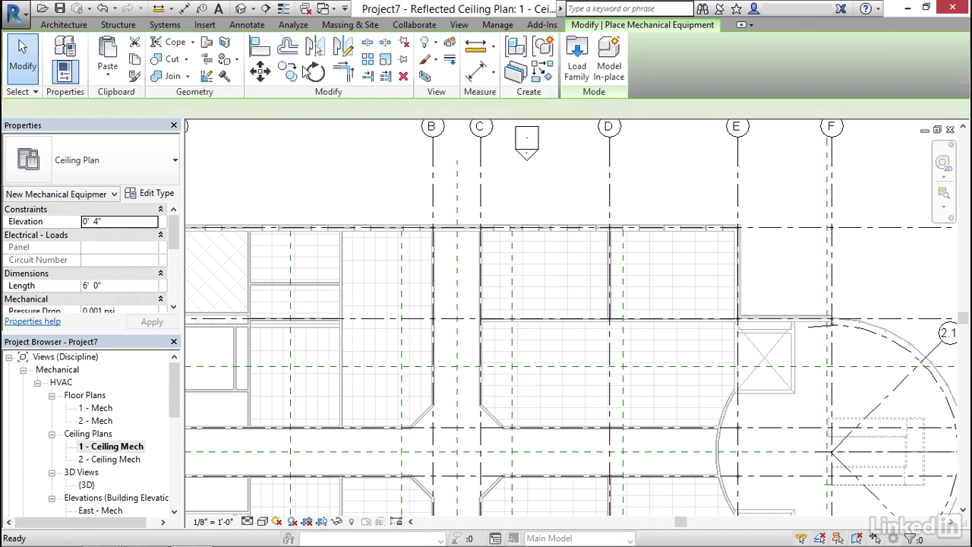
{"action": "middle_click_drag", "start_coordinate": [288, 164], "coordinate": [384, 160]}
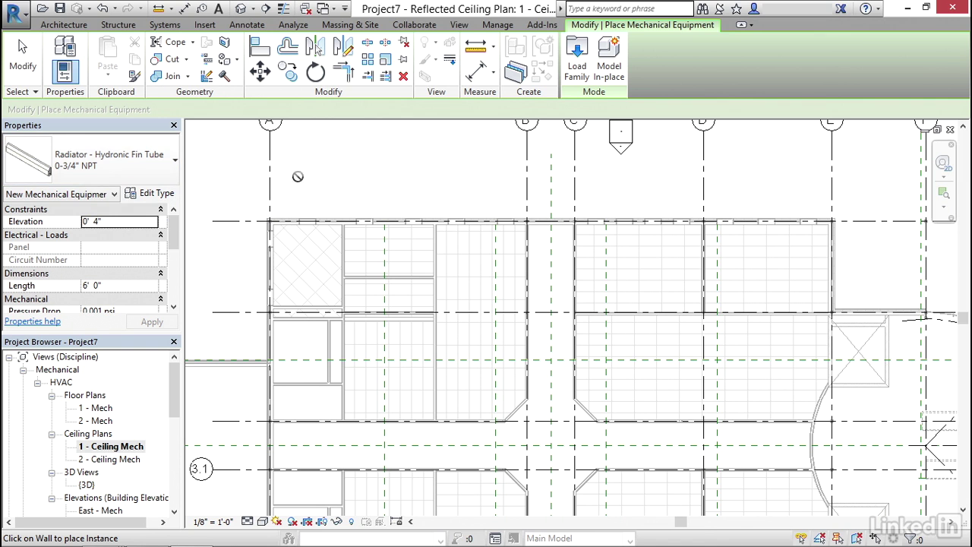
- Choose the VAV Unit - Parallel Fan Powered Size 2 - 10 inch Inlet type
{"action": "left_click", "coordinate": [154, 163]}
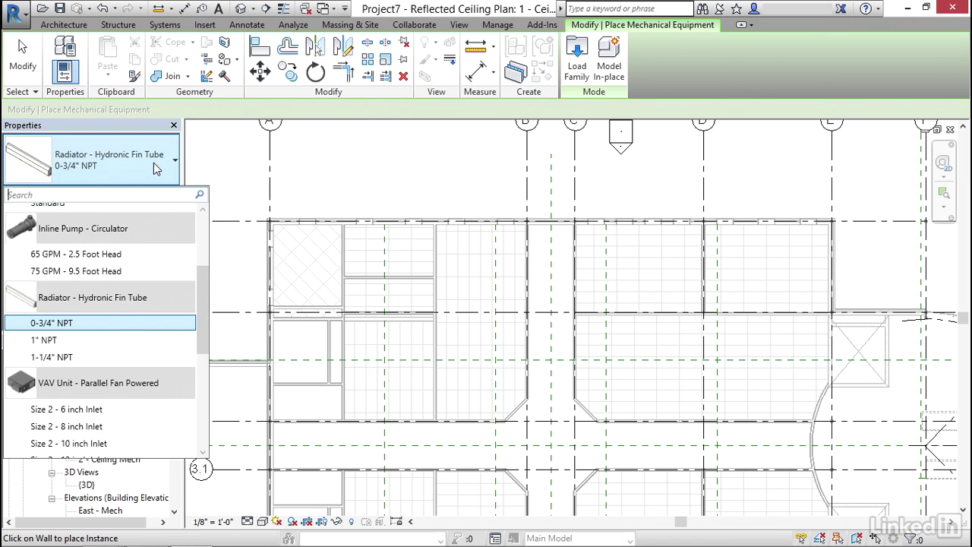
{"action": "left_click_drag", "start_coordinate": [204, 277], "coordinate": [204, 284]}
{"action": "scroll", "coordinate": [204, 283], "scroll_direction": "down", "scroll_amount": 3}
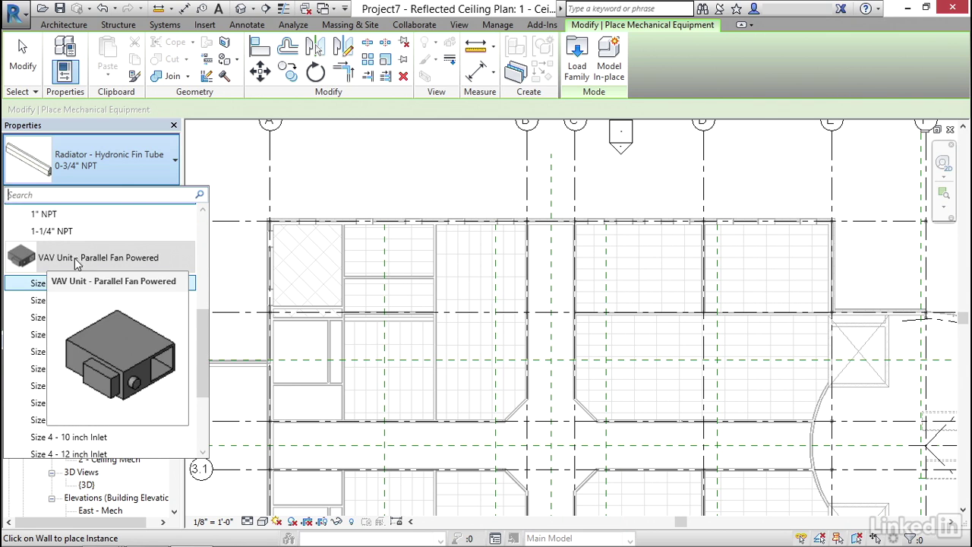
{"action": "key", "text": "Up"}
{"action": "key", "text": "Up"}
{"action": "key", "text": "Down"}
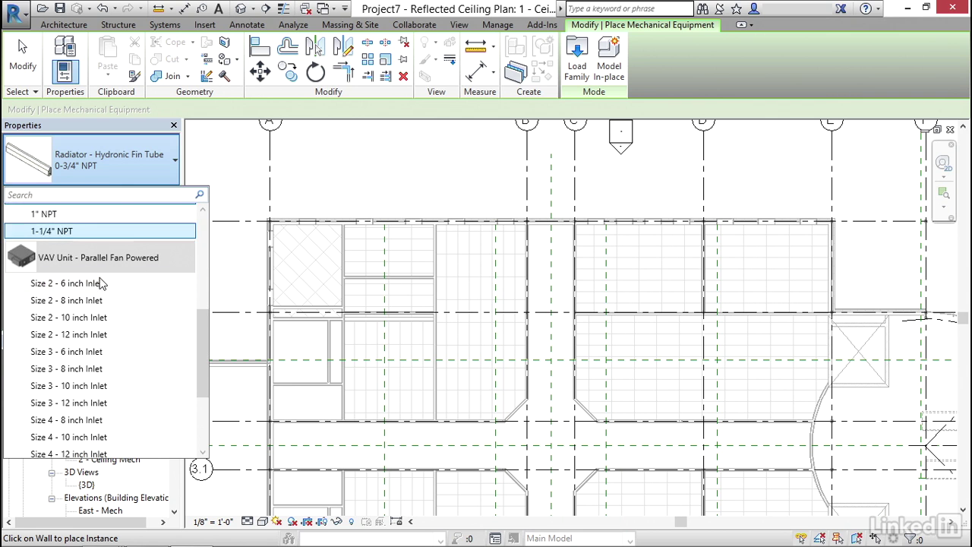
{"action": "left_click", "coordinate": [102, 319]}
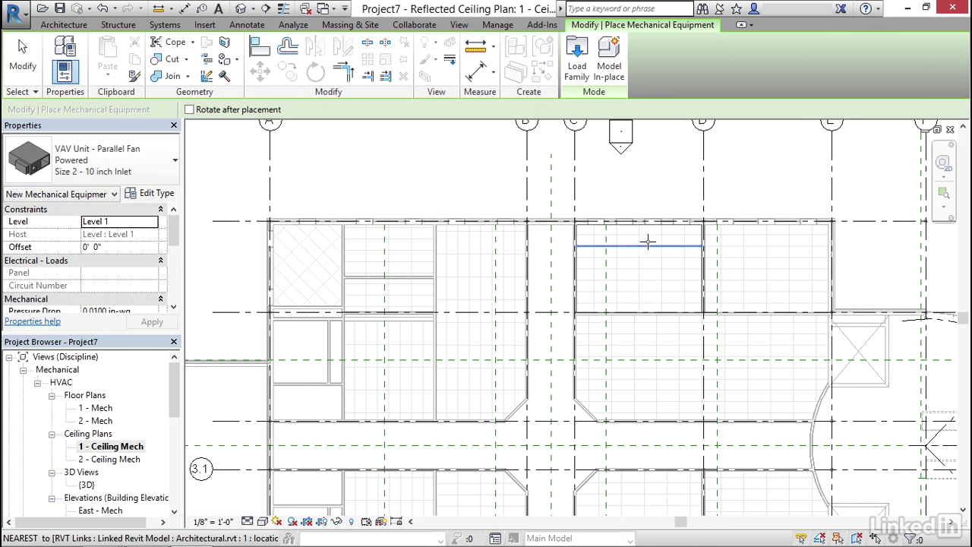
- Set the offset to 10' 0" and place the VAV unit in the ceiling bay
{"action": "middle_click_drag", "start_coordinate": [591, 267], "coordinate": [559, 267]}
{"action": "scroll", "coordinate": [559, 267], "scroll_direction": "up", "scroll_amount": 2}
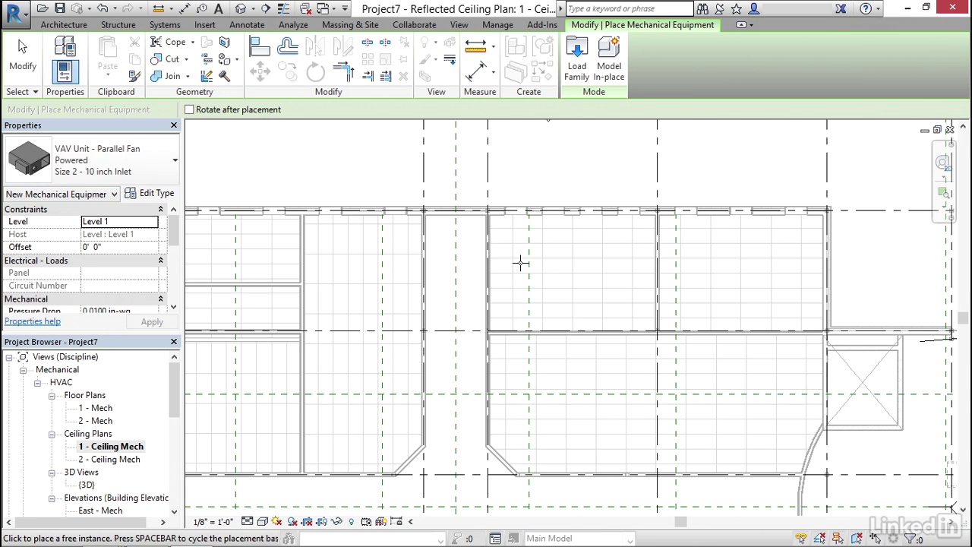
{"action": "left_click", "coordinate": [116, 247]}
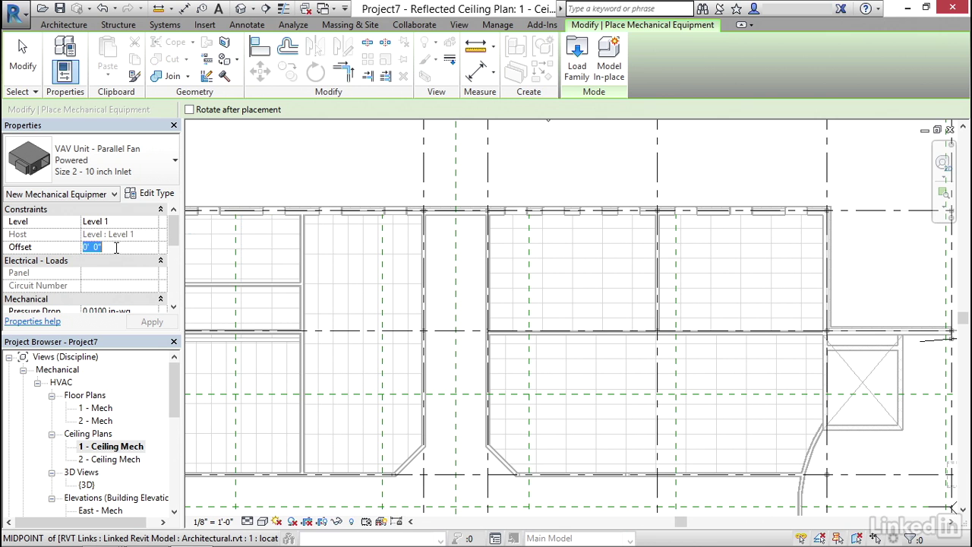
{"action": "type", "text": "1"}
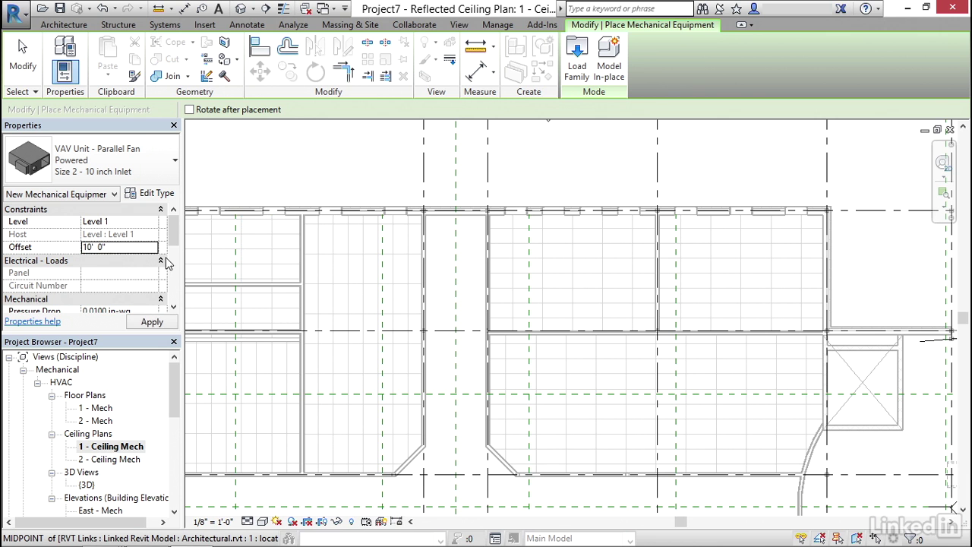
{"action": "scroll", "coordinate": [509, 263], "scroll_direction": "up", "scroll_amount": 2}
{"action": "scroll", "coordinate": [513, 260], "scroll_direction": "down", "scroll_amount": 2}
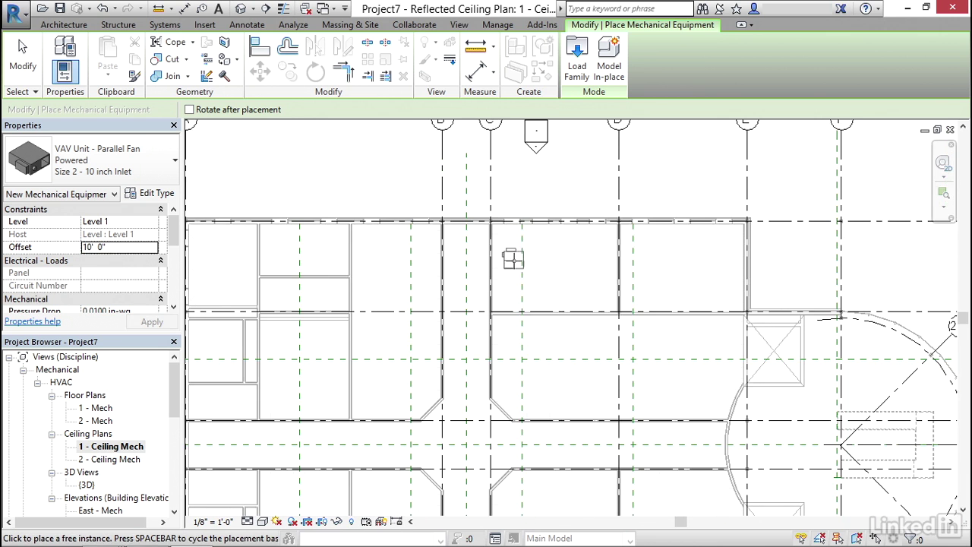
{"action": "middle_click_drag", "start_coordinate": [488, 271], "coordinate": [610, 253]}
{"action": "scroll", "coordinate": [527, 247], "scroll_direction": "up", "scroll_amount": 2}
{"action": "scroll", "coordinate": [527, 247], "scroll_direction": "up", "scroll_amount": 1}
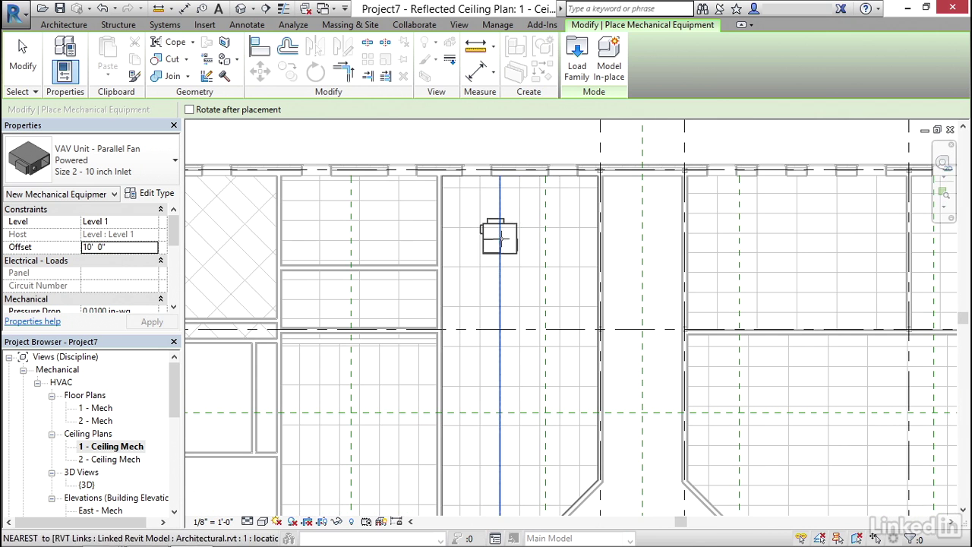
{"action": "left_click", "coordinate": [491, 243]}
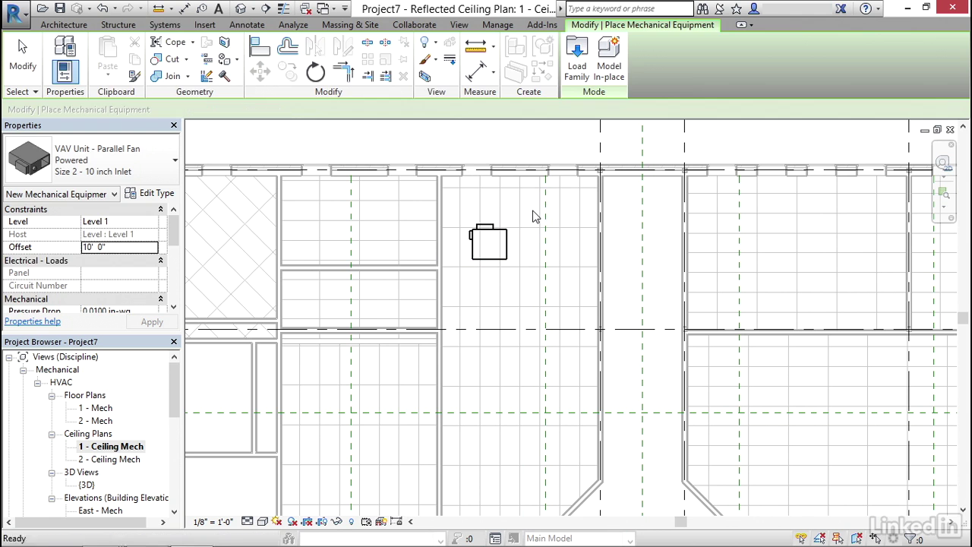
{"action": "key", "text": "Escape"}
{"action": "key", "text": "Escape"}
{"action": "middle_click_drag", "start_coordinate": [534, 216], "coordinate": [508, 233]}
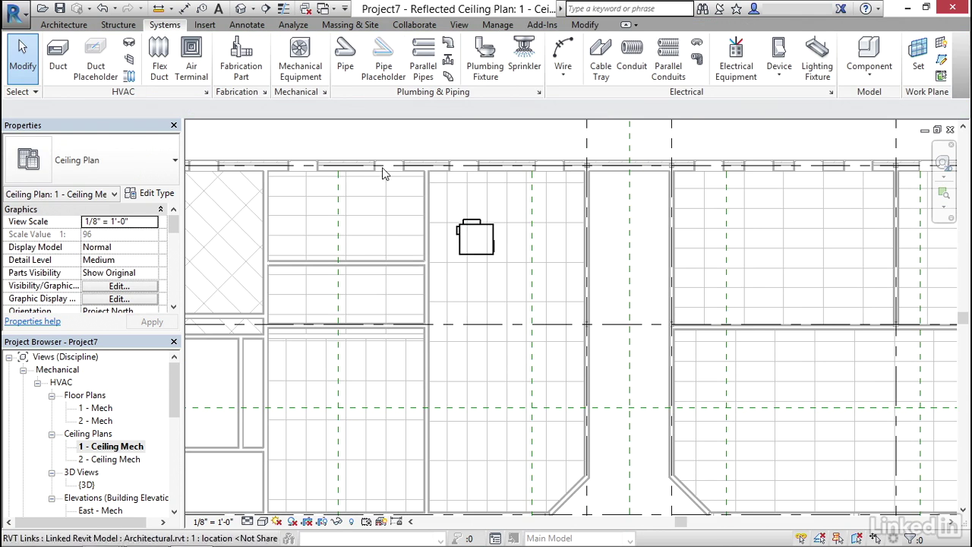
- Cut a section through the VAV unit and open the Section 1 view
{"action": "left_click", "coordinate": [267, 8]}
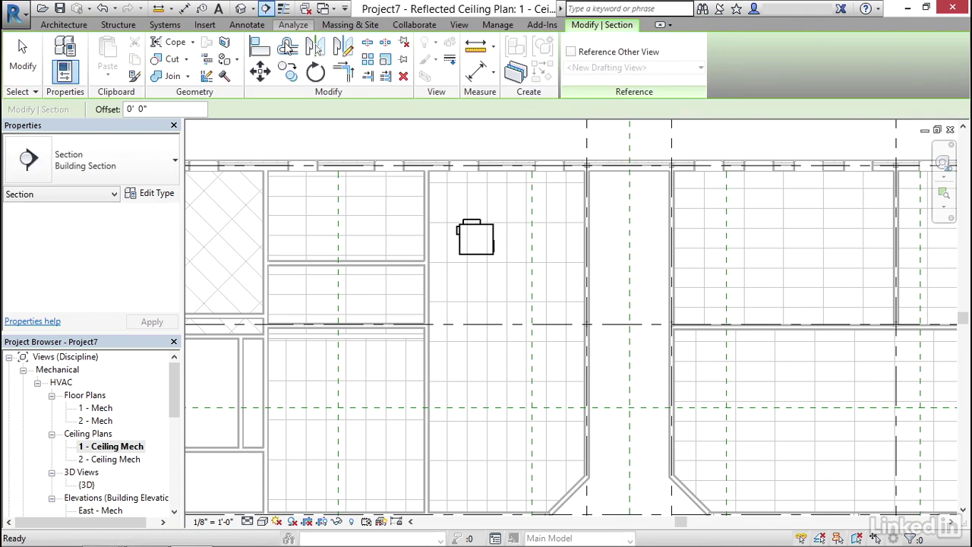
{"action": "left_click", "coordinate": [471, 182]}
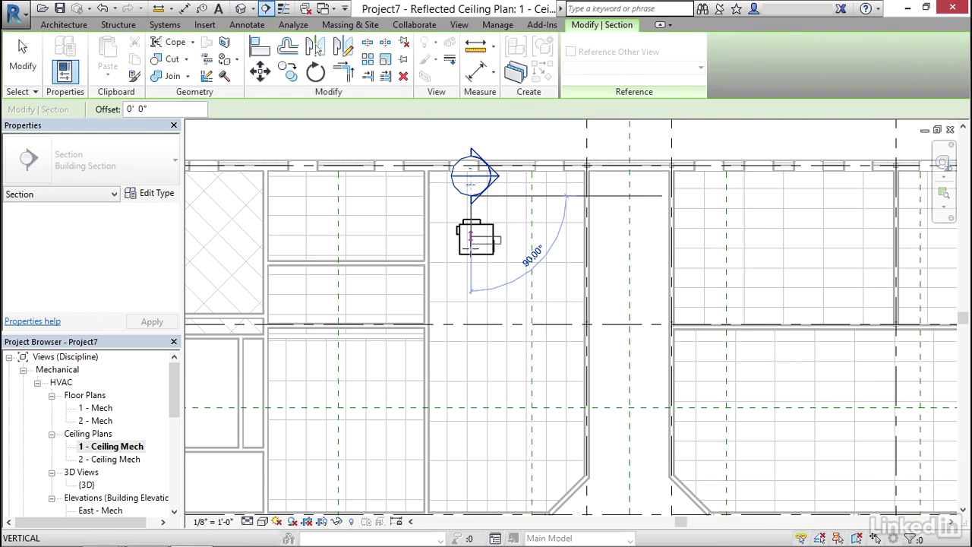
{"action": "left_click", "coordinate": [469, 295]}
{"action": "key", "text": "Escape"}
{"action": "key", "text": "Escape"}
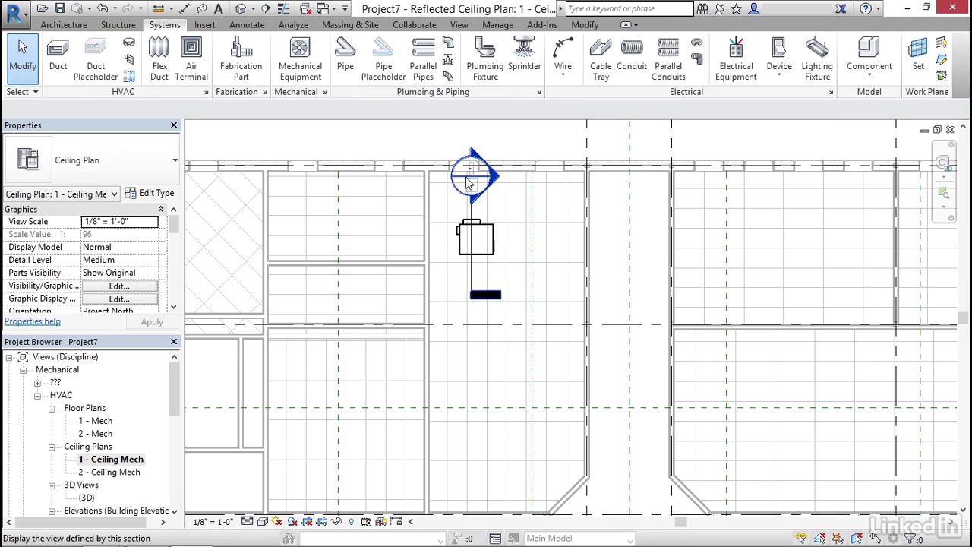
{"action": "double_click", "coordinate": [468, 182]}
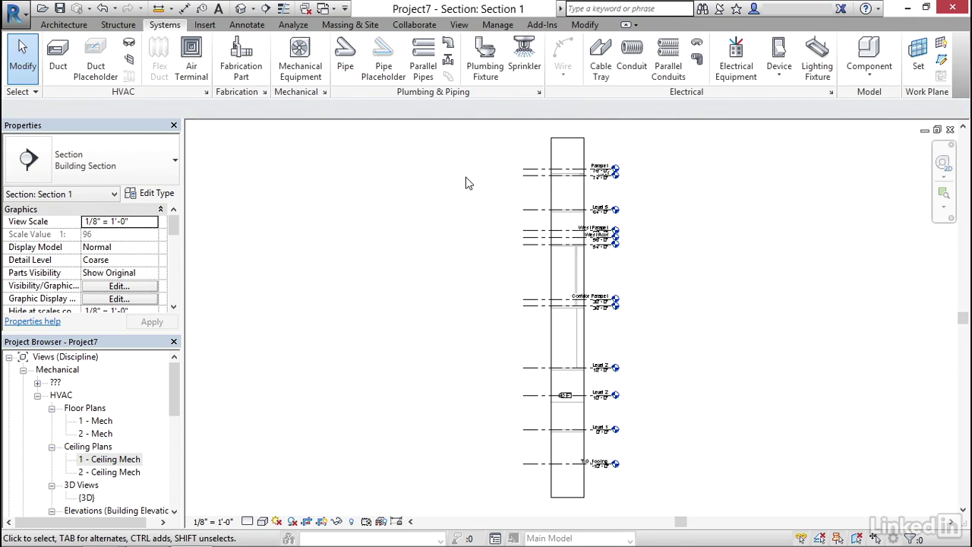
{"action": "middle_click_drag", "start_coordinate": [469, 183], "coordinate": [334, 144]}
{"action": "scroll", "coordinate": [439, 347], "scroll_direction": "up", "scroll_amount": 5}
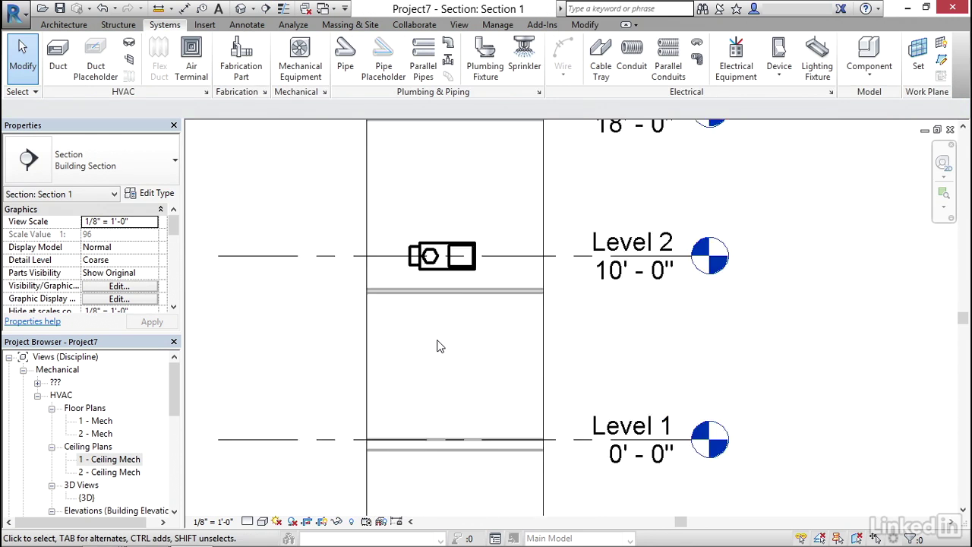
{"action": "scroll", "coordinate": [439, 346], "scroll_direction": "up", "scroll_amount": 1}
{"action": "middle_click_drag", "start_coordinate": [456, 323], "coordinate": [451, 343]}
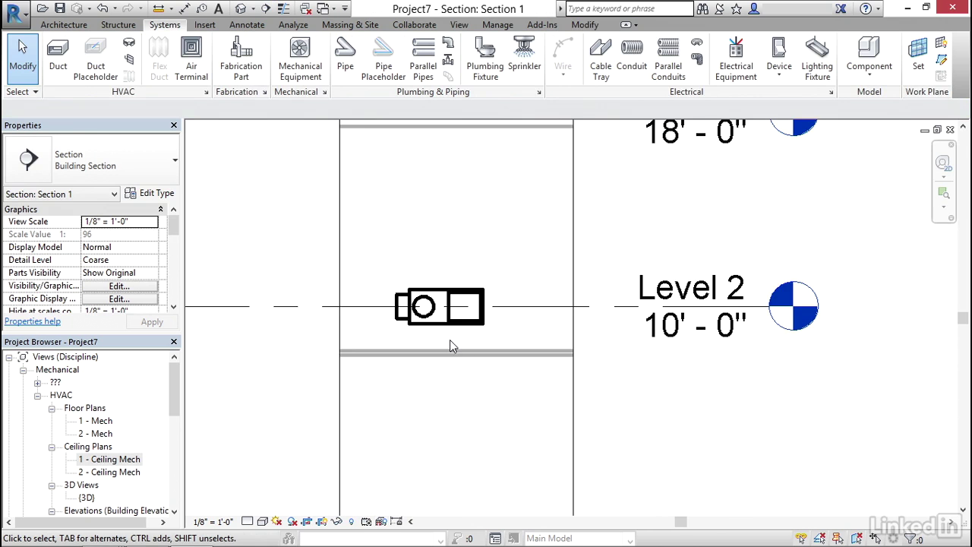
{"action": "scroll", "coordinate": [449, 341], "scroll_direction": "down", "scroll_amount": 2}
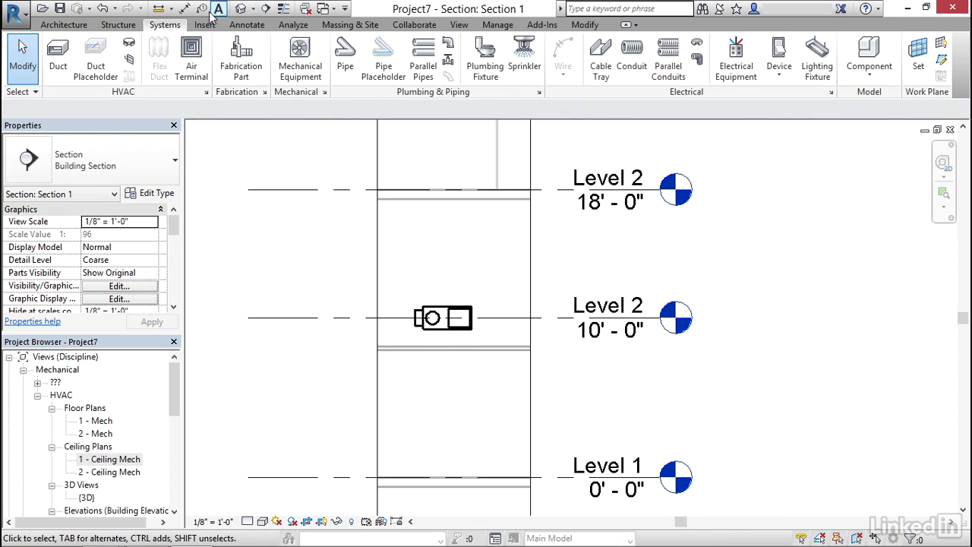
- Add a 1'-1 3/16" aligned dimension between the VAV unit and the ceiling line
{"action": "left_click", "coordinate": [184, 8]}
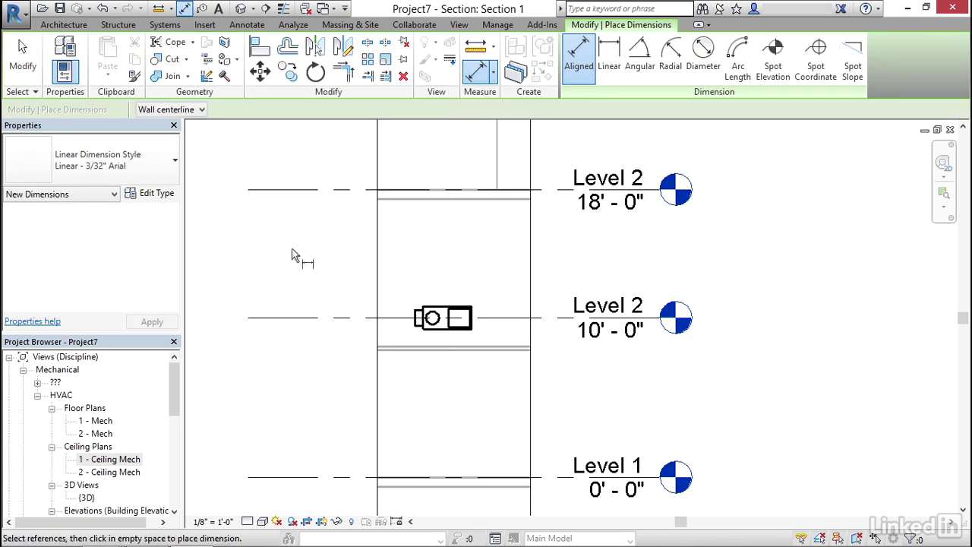
{"action": "left_click", "coordinate": [445, 325]}
{"action": "left_click", "coordinate": [442, 347]}
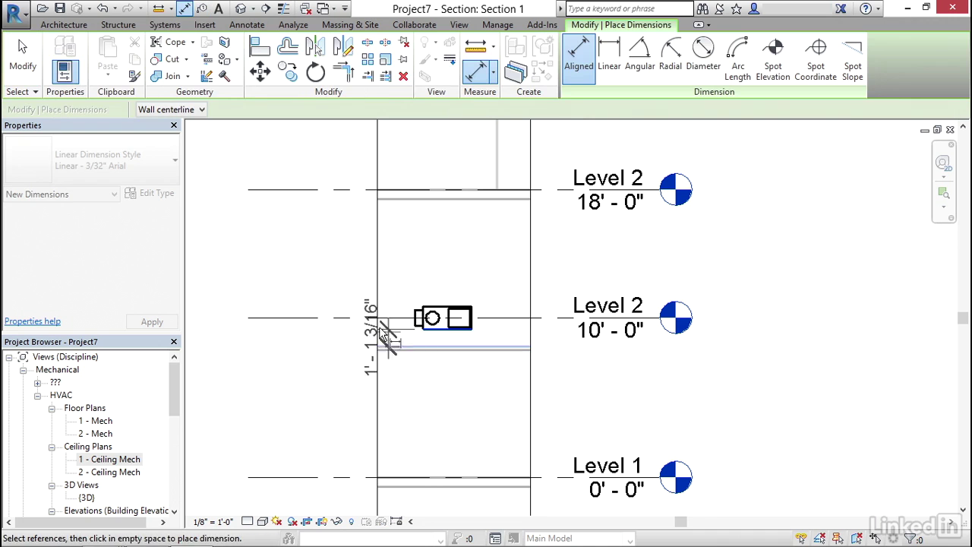
{"action": "left_click", "coordinate": [344, 278]}
{"action": "key", "text": "Escape"}
{"action": "key", "text": "Escape"}
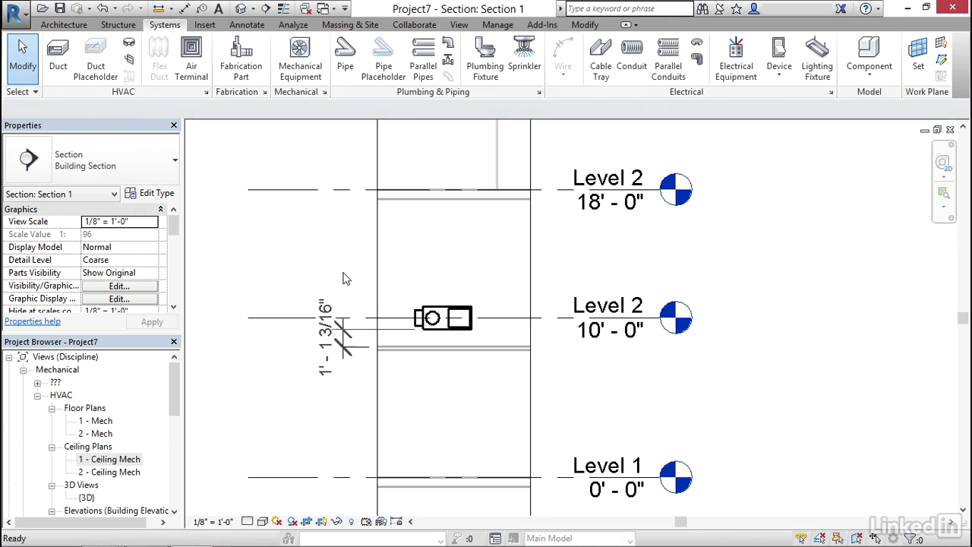
{"action": "middle_click_drag", "start_coordinate": [471, 267], "coordinate": [504, 271]}
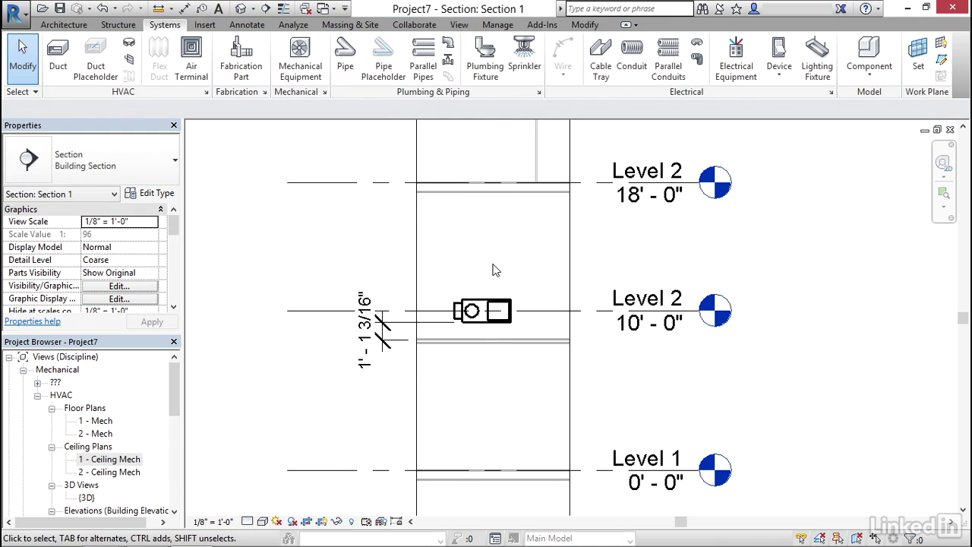
- Open the South - Mech elevation from the ceiling plan, framing the Parapet and Level 5 heads
{"action": "key", "text": "ctrl+Tab"}
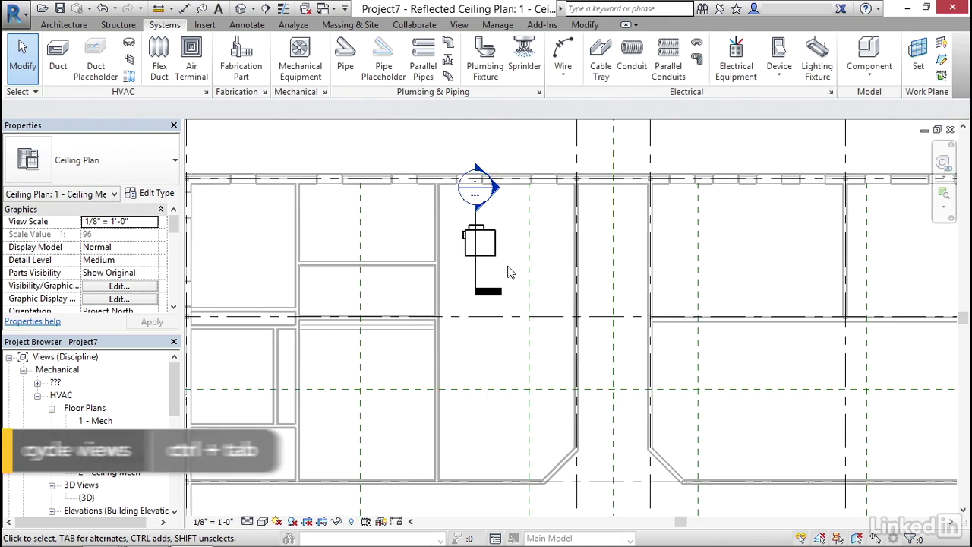
{"action": "scroll", "coordinate": [509, 275], "scroll_direction": "down", "scroll_amount": 3}
{"action": "middle_click_drag", "start_coordinate": [509, 275], "coordinate": [510, 222]}
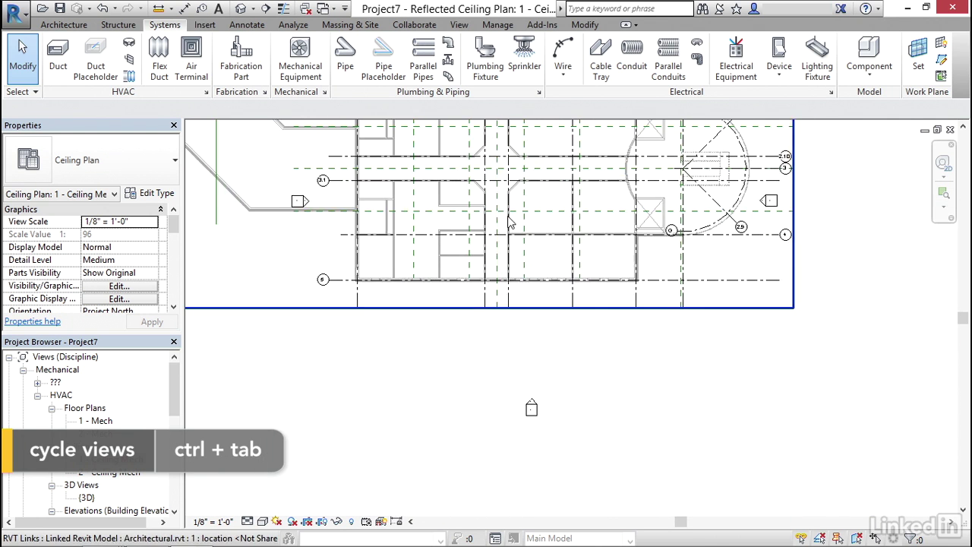
{"action": "scroll", "coordinate": [533, 435], "scroll_direction": "up", "scroll_amount": 4}
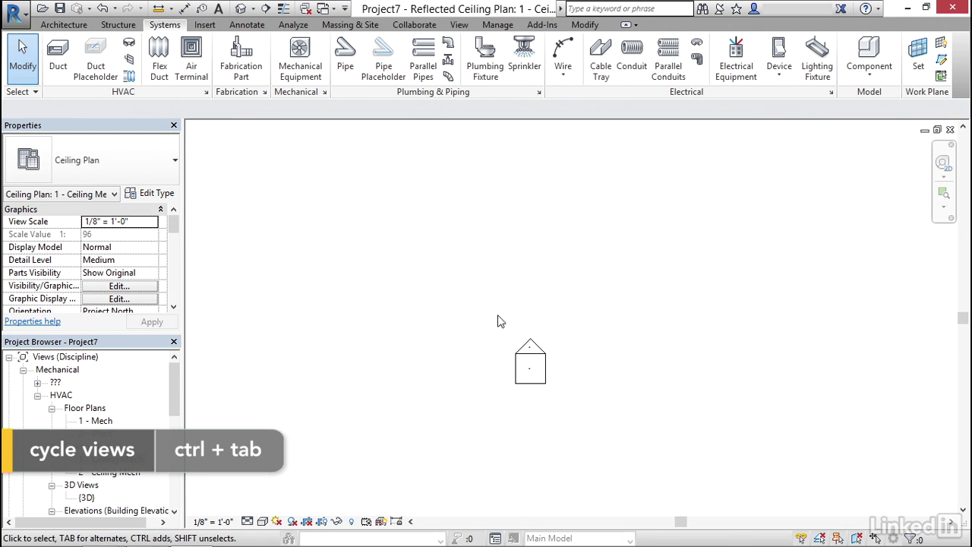
{"action": "double_click", "coordinate": [535, 346]}
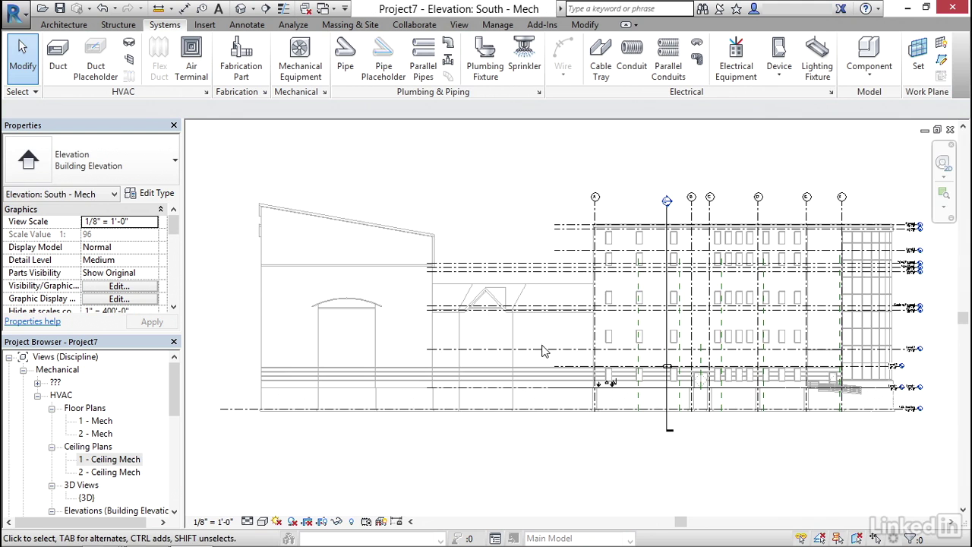
{"action": "middle_click_drag", "start_coordinate": [625, 311], "coordinate": [302, 330]}
{"action": "scroll", "coordinate": [572, 271], "scroll_direction": "up", "scroll_amount": 6}
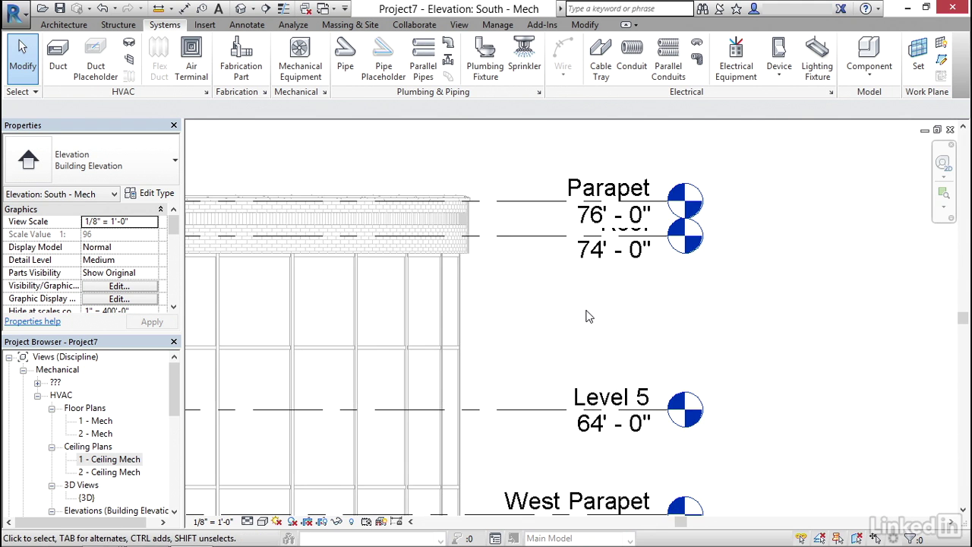
- Create a 74'-0" level by picking the linked Roof line, extending it and showing its bubble
{"action": "left_click", "coordinate": [72, 26]}
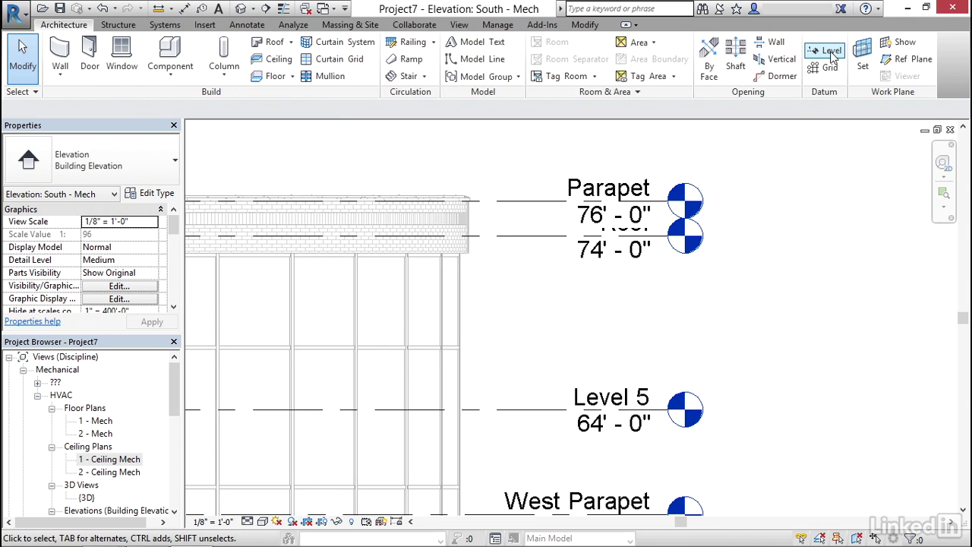
{"action": "key", "text": "l"}
{"action": "key", "text": "l"}
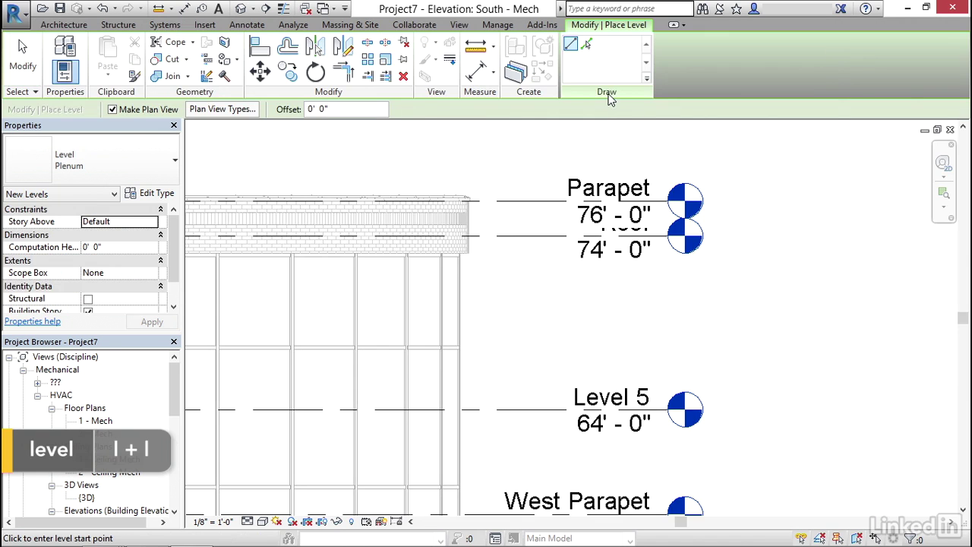
{"action": "left_click", "coordinate": [587, 45]}
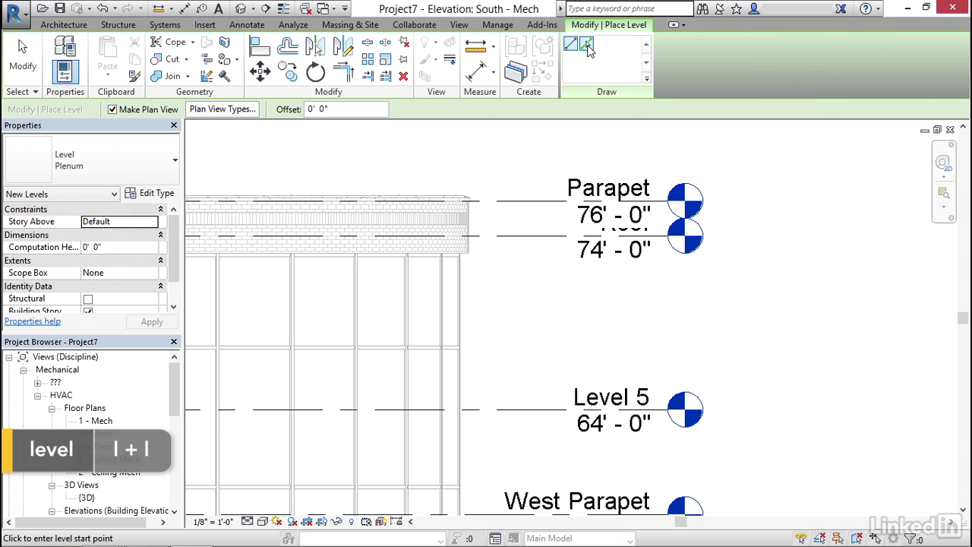
{"action": "left_click", "coordinate": [542, 244]}
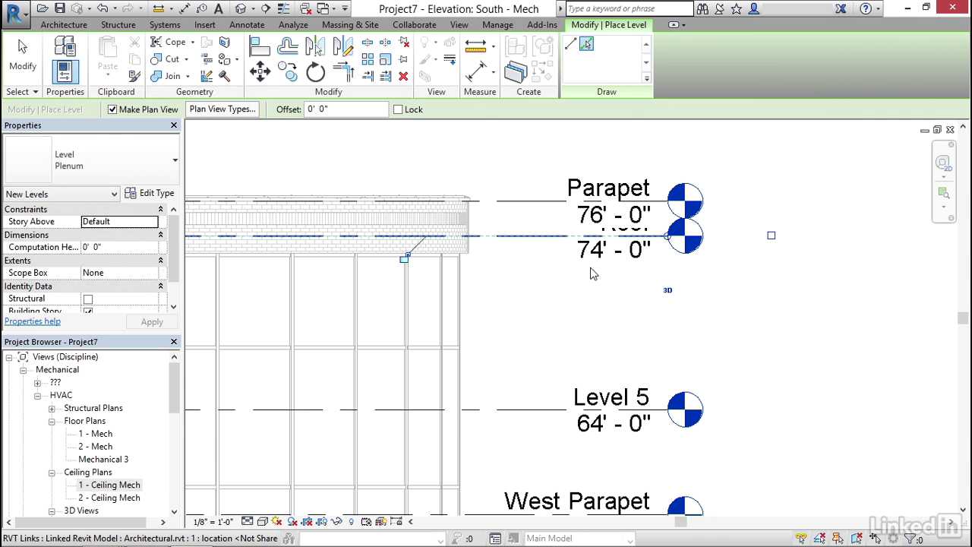
{"action": "scroll", "coordinate": [593, 273], "scroll_direction": "down", "scroll_amount": 3}
{"action": "middle_click_drag", "start_coordinate": [749, 284], "coordinate": [532, 190]}
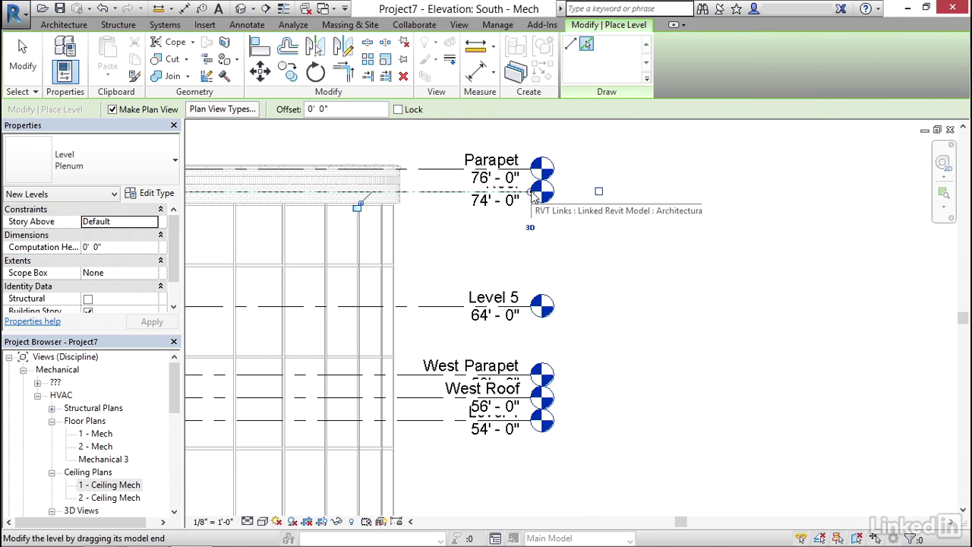
{"action": "left_click_drag", "start_coordinate": [534, 195], "coordinate": [780, 194]}
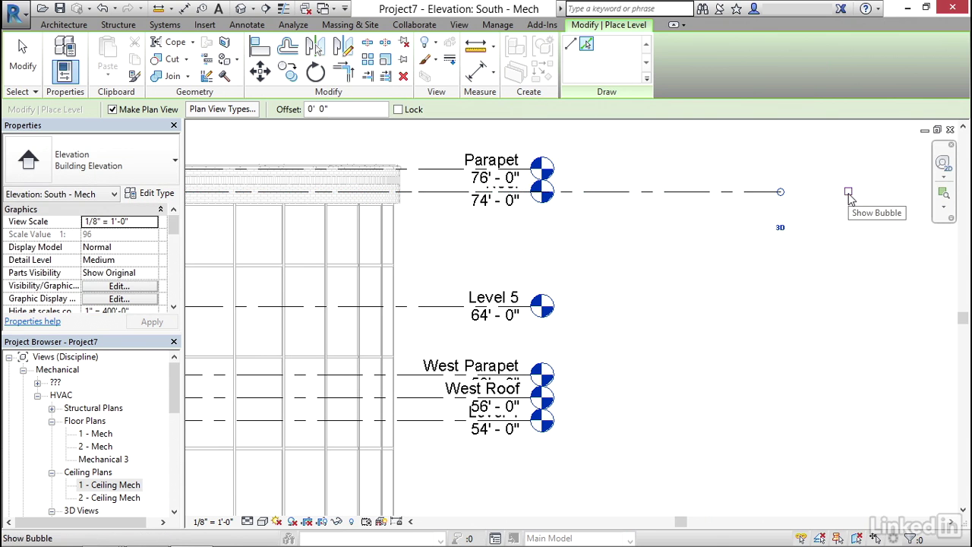
{"action": "left_click", "coordinate": [849, 192]}
{"action": "key", "text": "Escape"}
{"action": "key", "text": "Escape"}
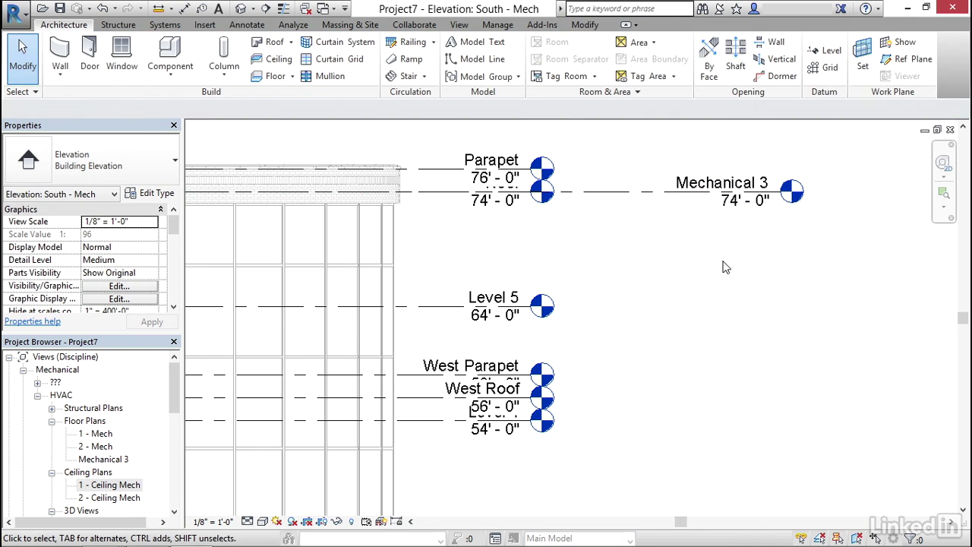
- Rename level Mechanical 3 to '3 - Roof', renaming its corresponding views too
{"action": "left_click", "coordinate": [717, 192]}
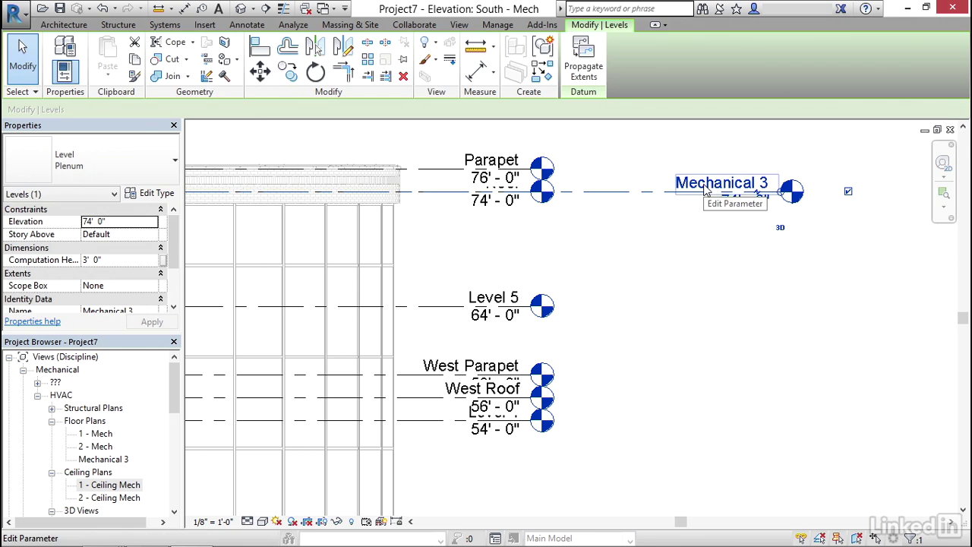
{"action": "left_click", "coordinate": [706, 185]}
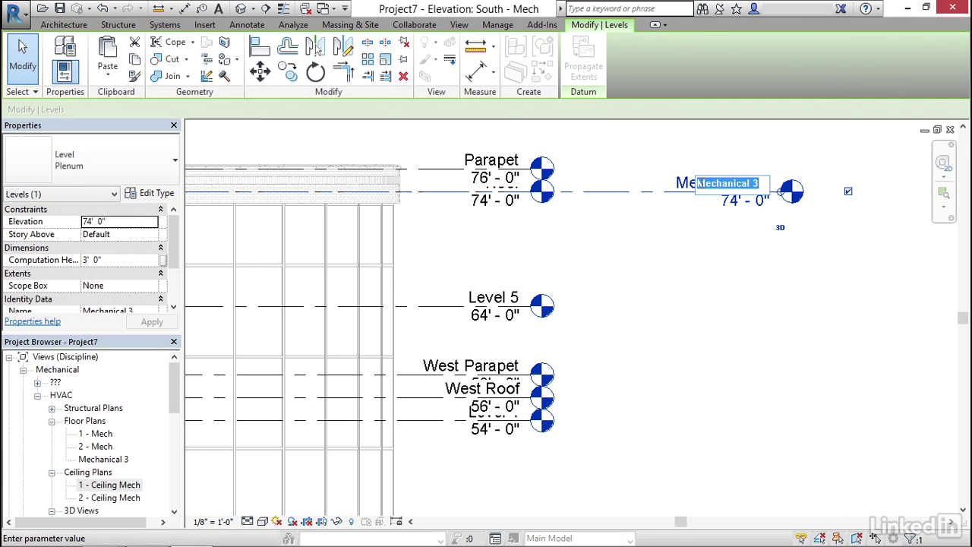
{"action": "type", "text": "3 - Roo"}
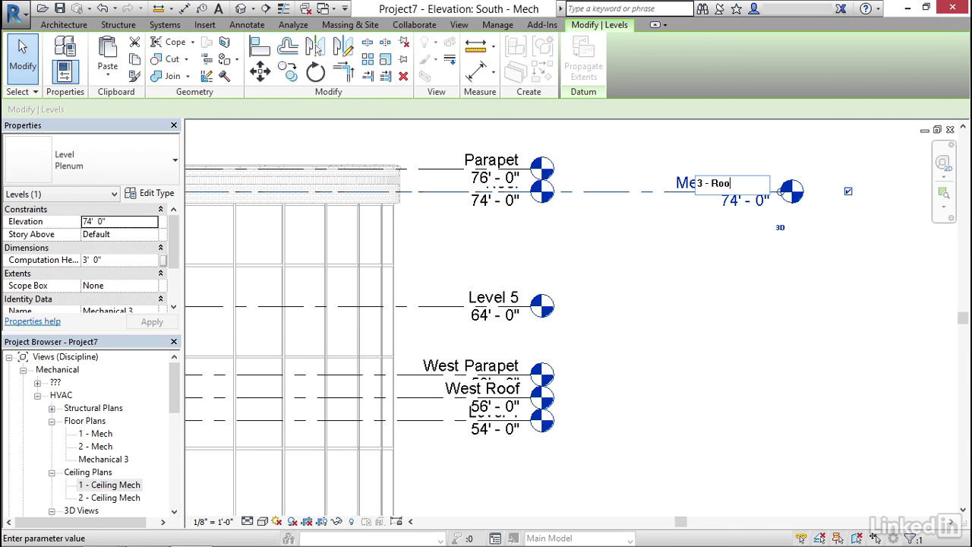
{"action": "type", "text": "f"}
{"action": "key", "text": "Return"}
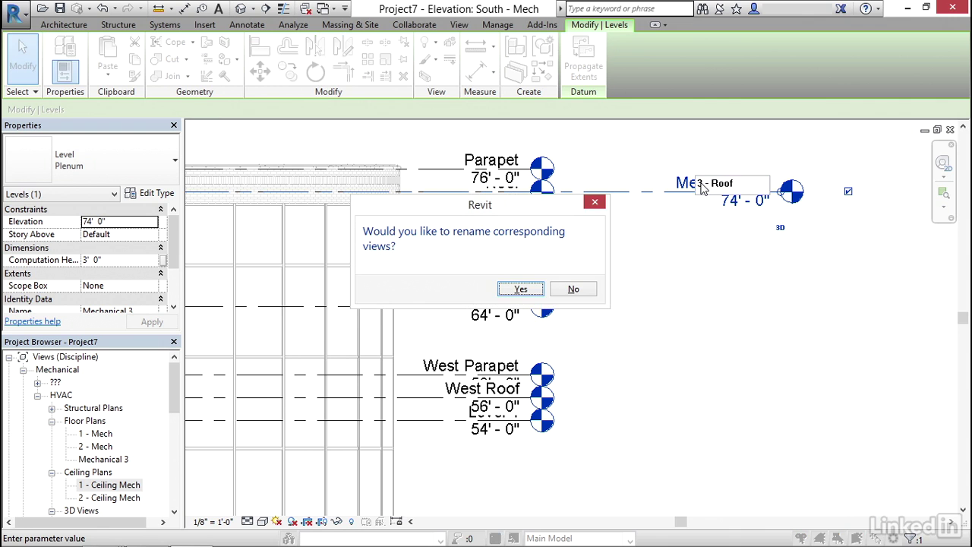
{"action": "left_click", "coordinate": [521, 289]}
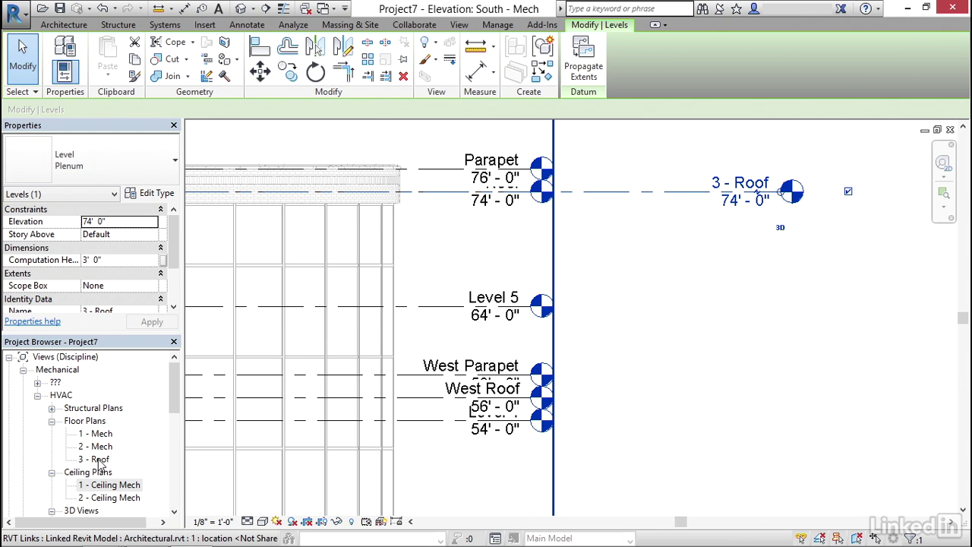
{"action": "left_click", "coordinate": [763, 295]}
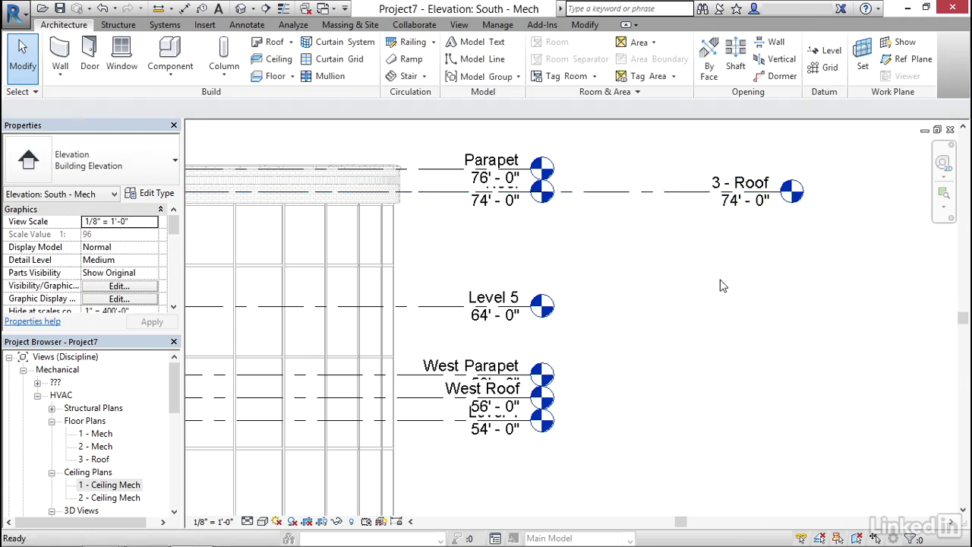
- Open the 3 - Roof floor plan and start the Mechanical Equipment tool
{"action": "double_click", "coordinate": [792, 192]}
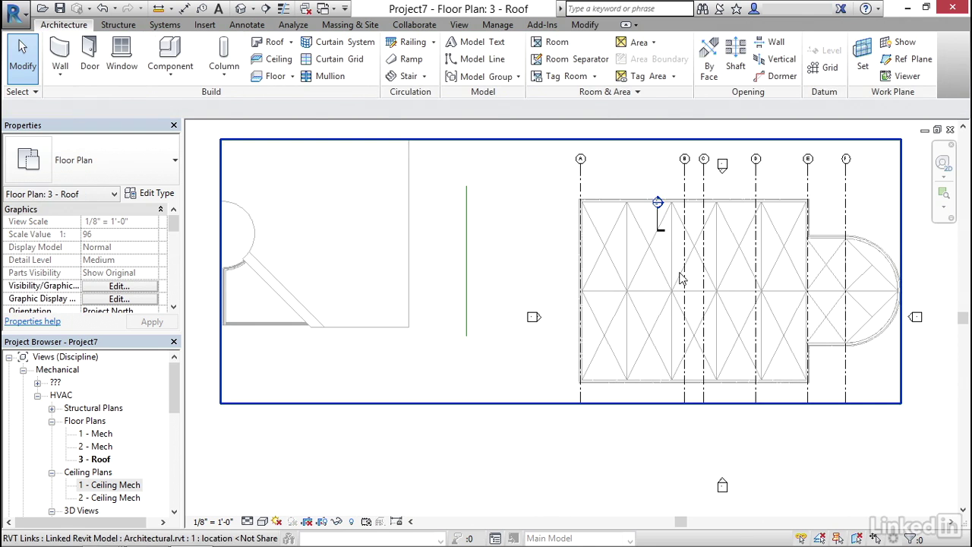
{"action": "middle_click_drag", "start_coordinate": [682, 279], "coordinate": [552, 288]}
{"action": "scroll", "coordinate": [636, 261], "scroll_direction": "up", "scroll_amount": 2}
{"action": "middle_click_drag", "start_coordinate": [591, 251], "coordinate": [511, 286]}
{"action": "scroll", "coordinate": [511, 285], "scroll_direction": "up", "scroll_amount": 1}
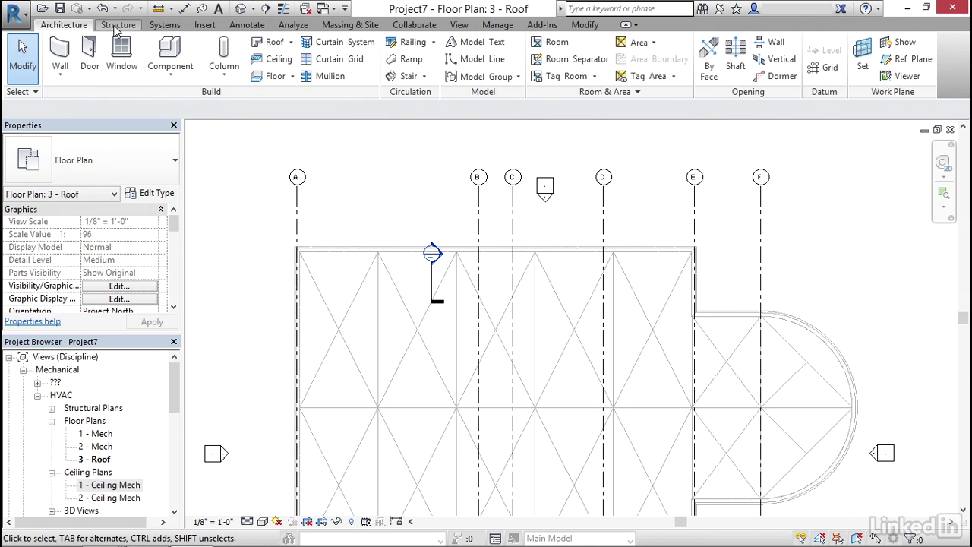
{"action": "left_click", "coordinate": [163, 25]}
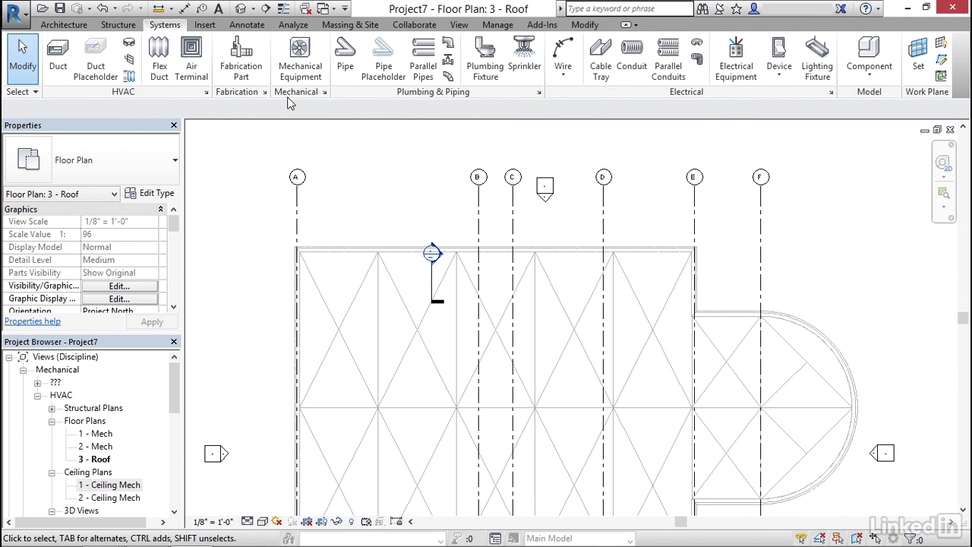
{"action": "left_click", "coordinate": [299, 60]}
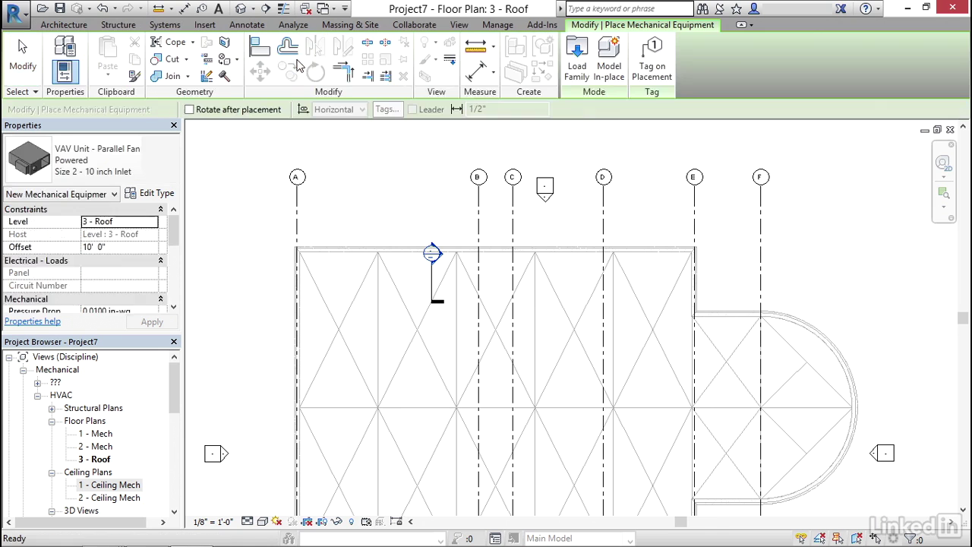
- Browse to Mechanical > MEP > Air-Side Components > Air Handling Units and select Outdoor AHU - Horizontal
{"action": "left_click", "coordinate": [577, 67]}
{"action": "left_click_drag", "start_coordinate": [704, 102], "coordinate": [710, 156]}
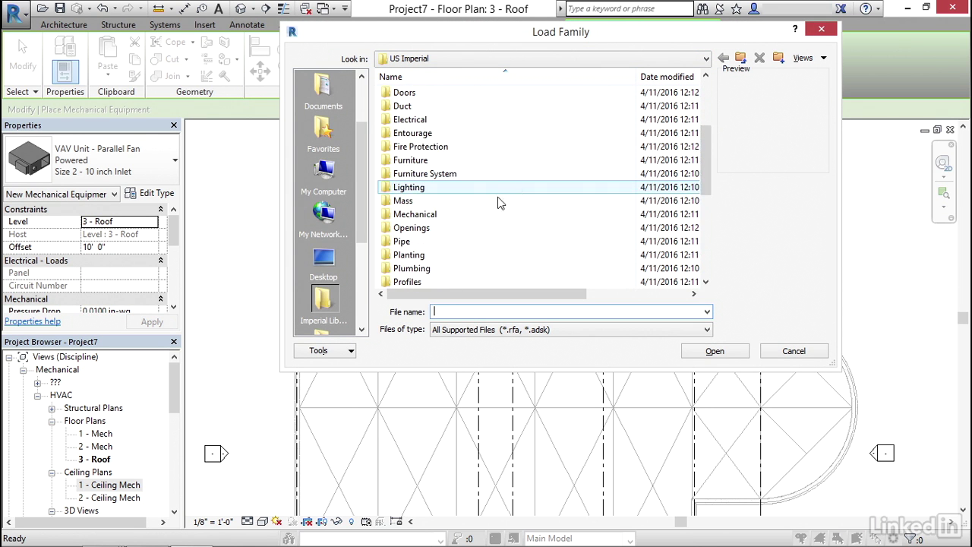
{"action": "double_click", "coordinate": [414, 214]}
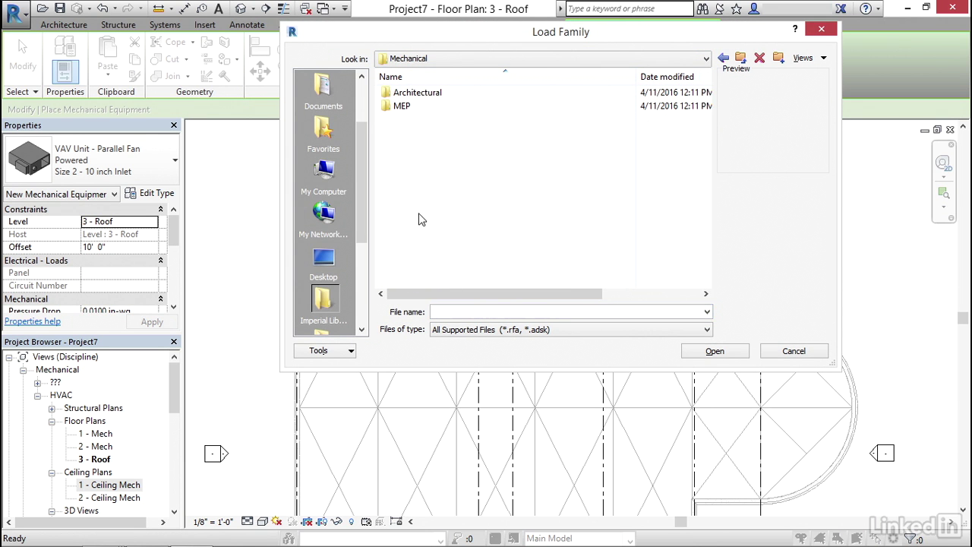
{"action": "double_click", "coordinate": [402, 107]}
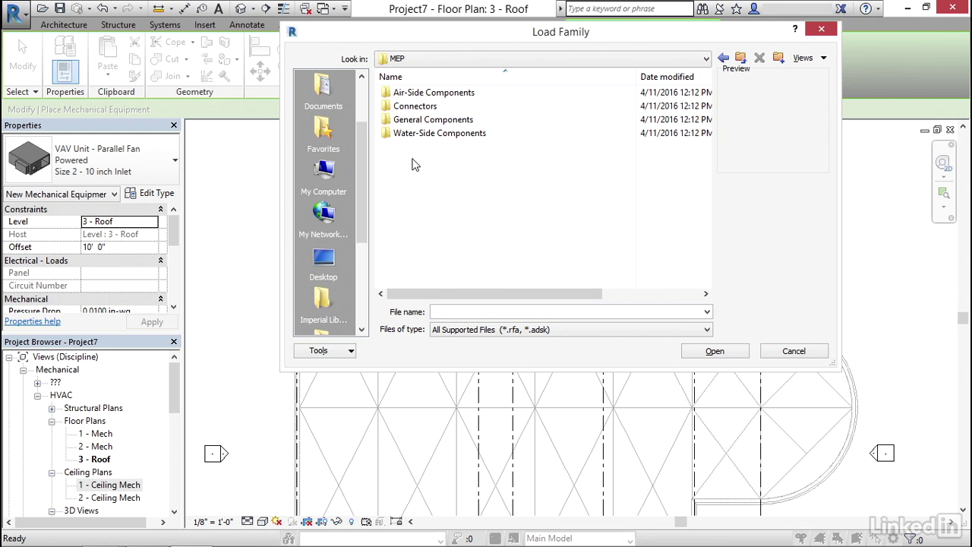
{"action": "double_click", "coordinate": [448, 94]}
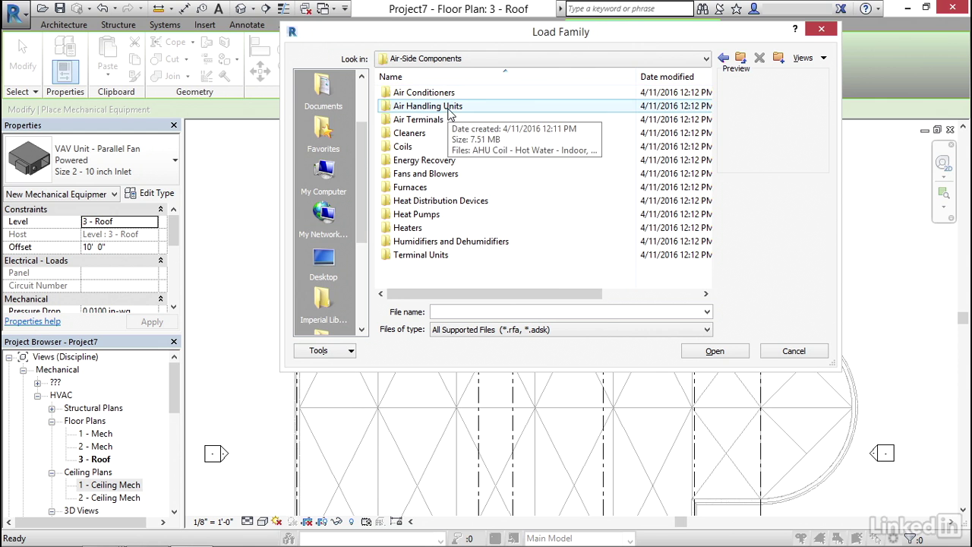
{"action": "double_click", "coordinate": [448, 108]}
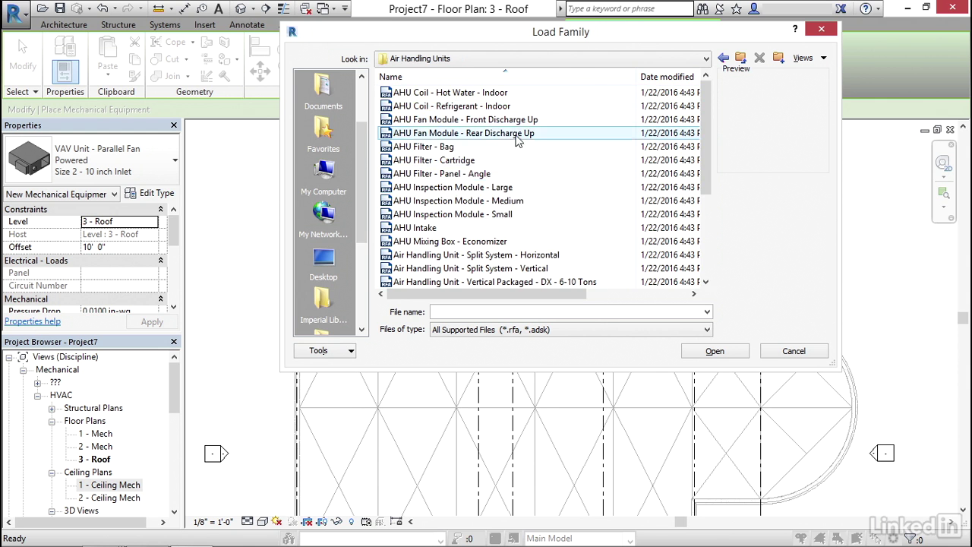
{"action": "scroll", "coordinate": [516, 140], "scroll_direction": "down", "scroll_amount": 3}
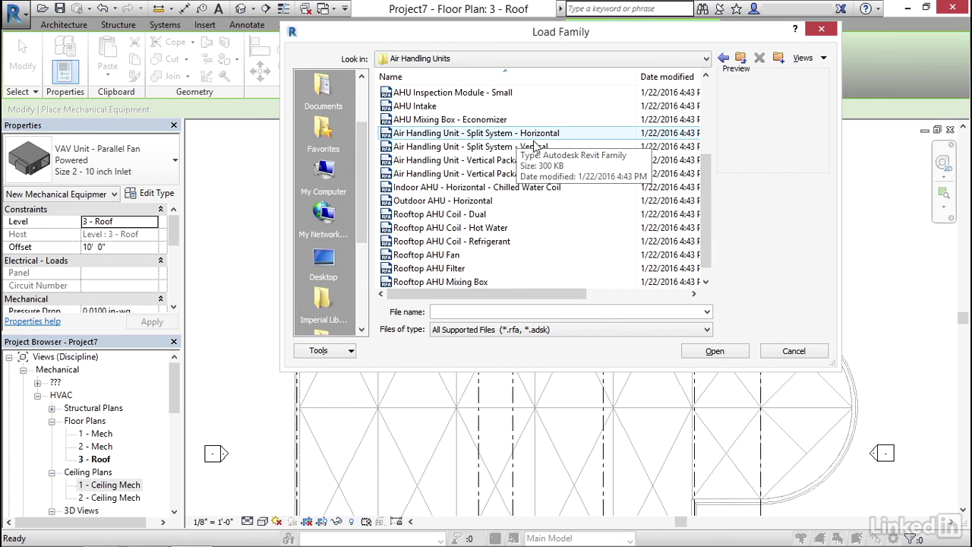
{"action": "left_click", "coordinate": [457, 204]}
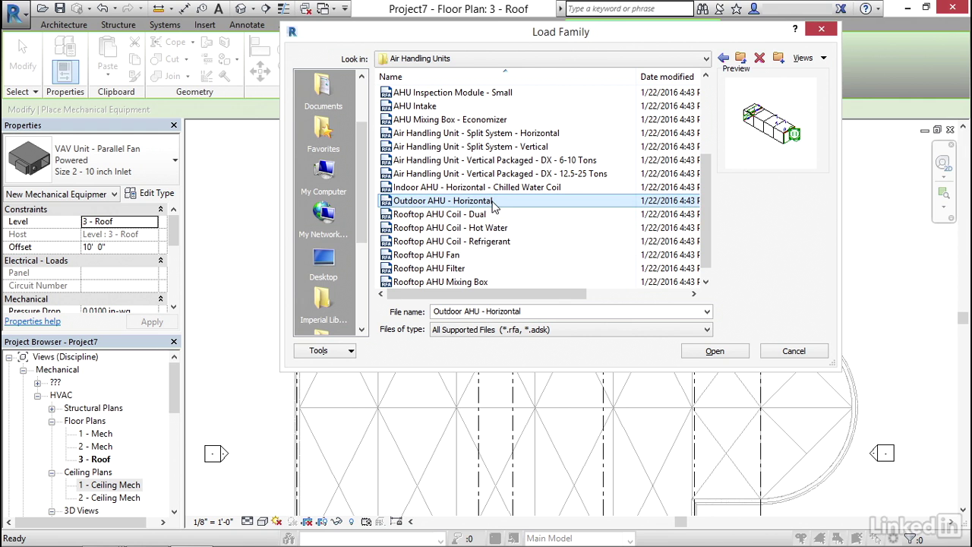
- Load Outdoor AHU - Horizontal, place one unit on the 3 - Roof plan, then select it
{"action": "left_click", "coordinate": [718, 351]}
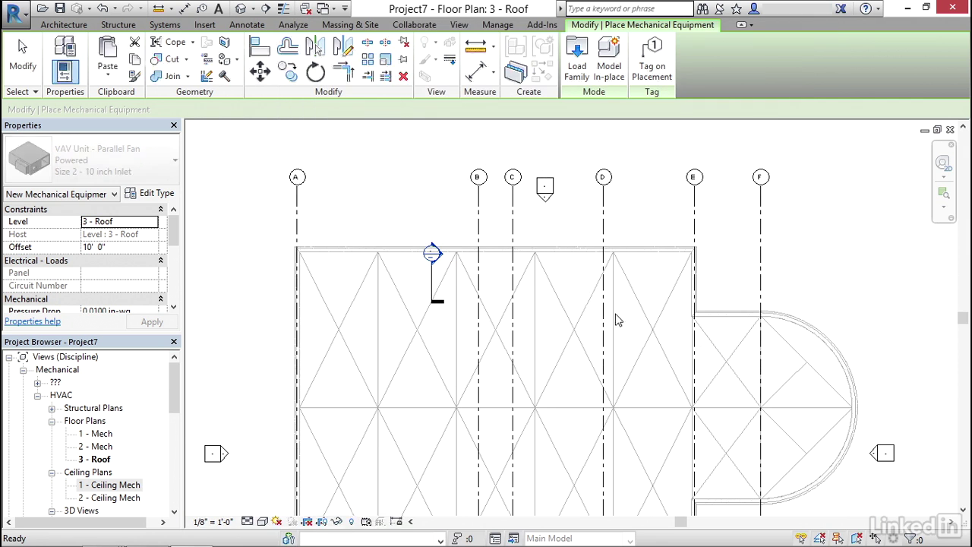
{"action": "scroll", "coordinate": [585, 300], "scroll_direction": "up", "scroll_amount": 5}
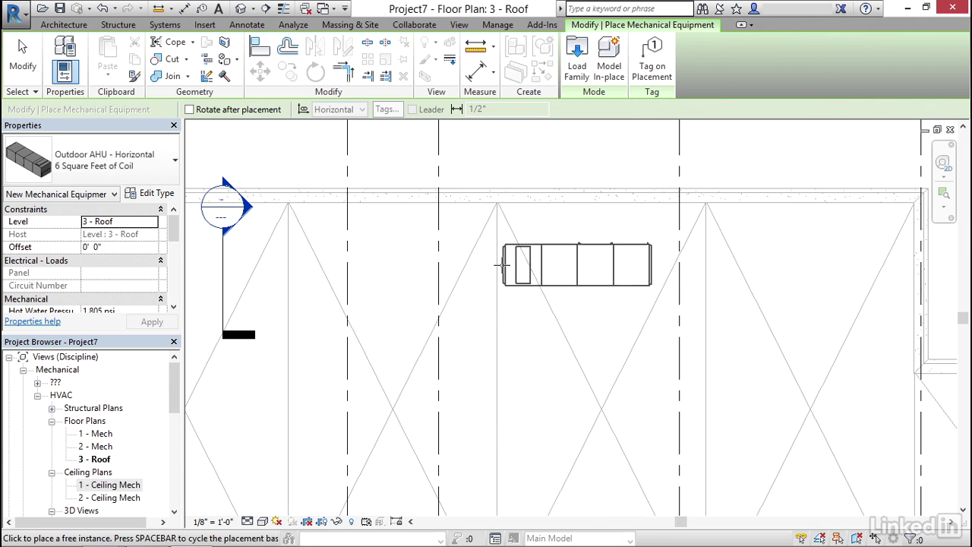
{"action": "scroll", "coordinate": [499, 266], "scroll_direction": "down", "scroll_amount": 1}
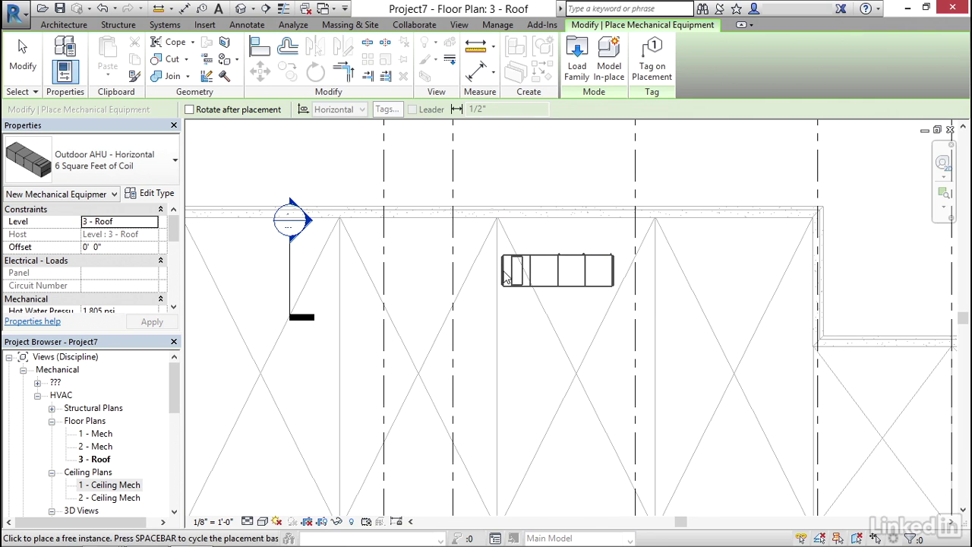
{"action": "left_click", "coordinate": [500, 269]}
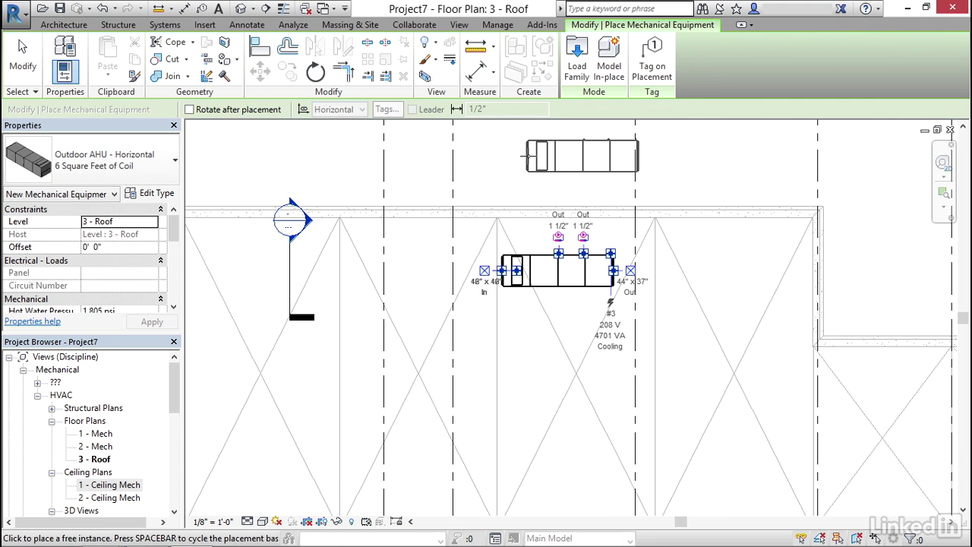
{"action": "key", "text": "Escape"}
{"action": "key", "text": "Escape"}
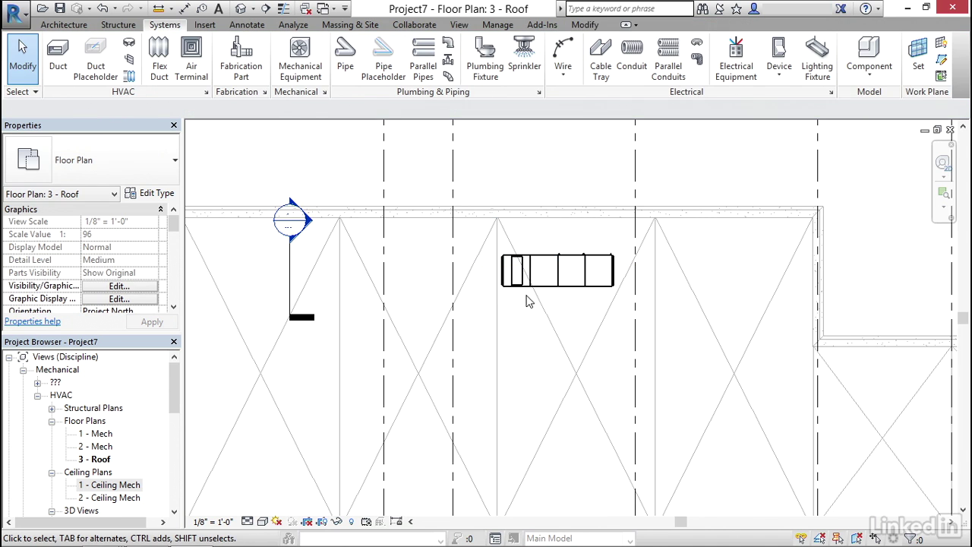
{"action": "scroll", "coordinate": [529, 302], "scroll_direction": "up", "scroll_amount": 3}
{"action": "left_click", "coordinate": [557, 282]}
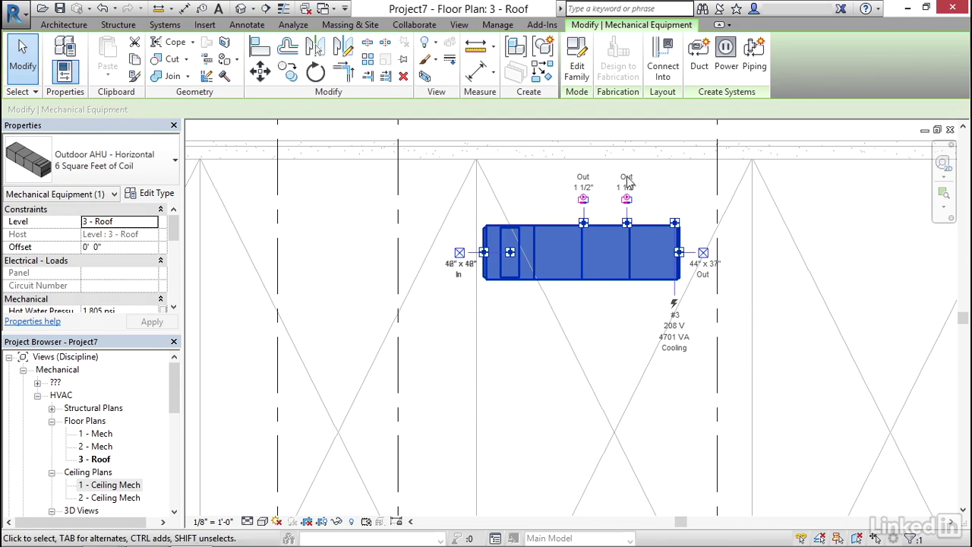
{"action": "middle_click_drag", "start_coordinate": [593, 307], "coordinate": [568, 287]}
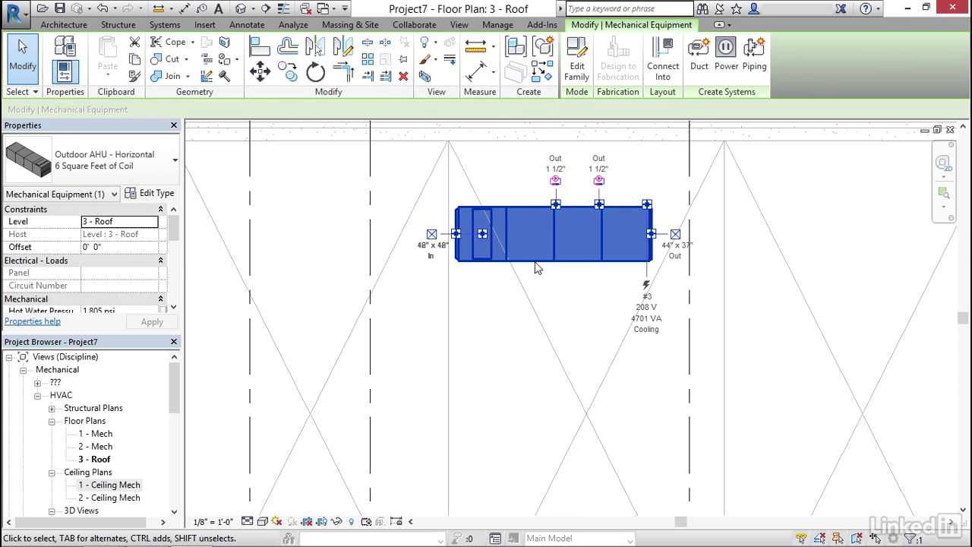
{"action": "mouse_move", "coordinate": [172, 222]}
{"action": "left_mouse_down"}
{"action": "mouse_move", "coordinate": [174, 264]}
{"action": "mouse_move", "coordinate": [200, 269]}
{"action": "mouse_move", "coordinate": [175, 290]}
{"action": "mouse_move", "coordinate": [174, 281]}
{"action": "left_mouse_up"}
{"action": "left_click", "coordinate": [156, 194]}
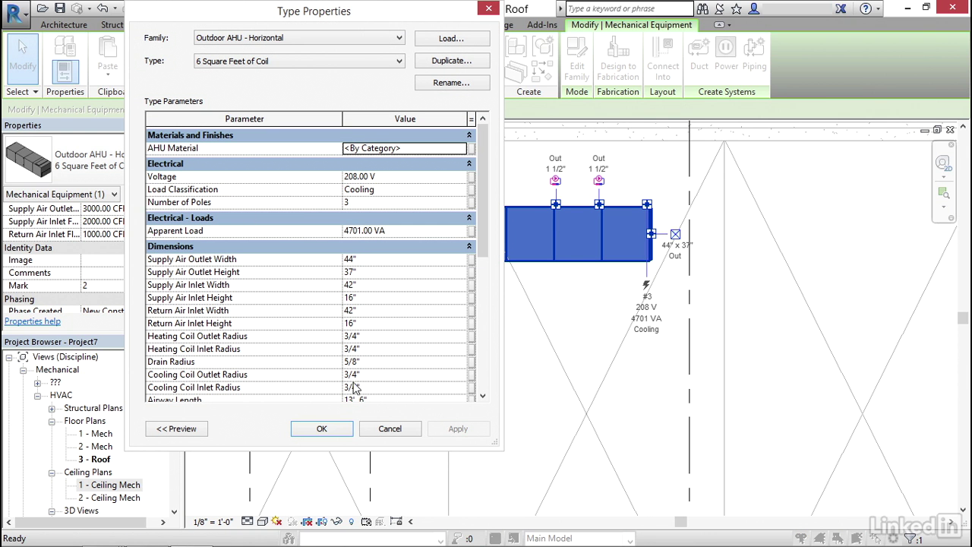
{"action": "mouse_move", "coordinate": [484, 193]}
{"action": "left_mouse_down"}
{"action": "mouse_move", "coordinate": [486, 207]}
{"action": "mouse_move", "coordinate": [486, 183]}
{"action": "left_mouse_up"}
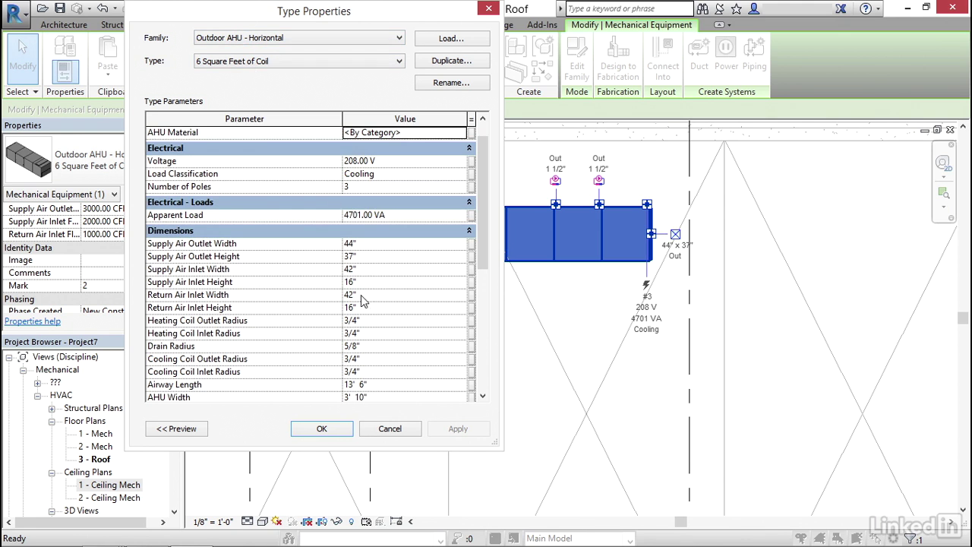
{"action": "left_click", "coordinate": [390, 429]}
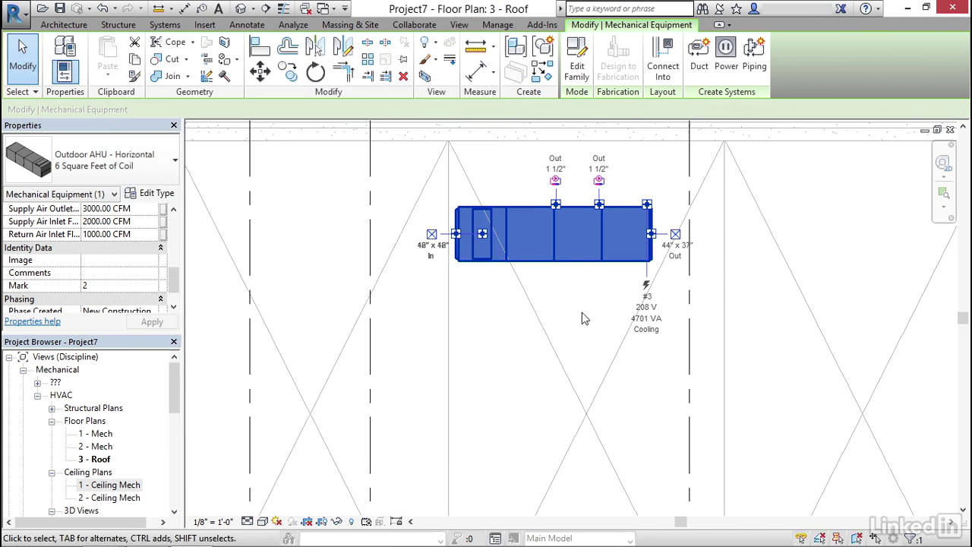
- Open the Outdoor AHU - Horizontal family and inspect its round electrical and side connectors
{"action": "left_click", "coordinate": [579, 68]}
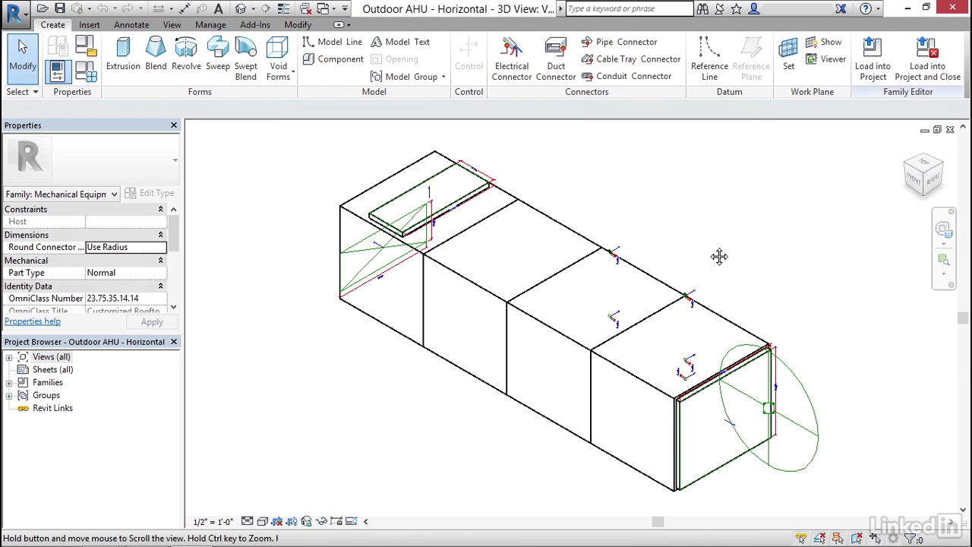
{"action": "middle_click_drag", "start_coordinate": [690, 256], "coordinate": [527, 395]}
{"action": "scroll", "coordinate": [528, 395], "scroll_direction": "up", "scroll_amount": 5}
{"action": "scroll", "coordinate": [463, 399], "scroll_direction": "down", "scroll_amount": 8}
{"action": "middle_click_drag", "start_coordinate": [591, 331], "coordinate": [593, 337], "text": "shift"}
{"action": "scroll", "coordinate": [443, 384], "scroll_direction": "up", "scroll_amount": 6}
{"action": "left_click", "coordinate": [443, 384]}
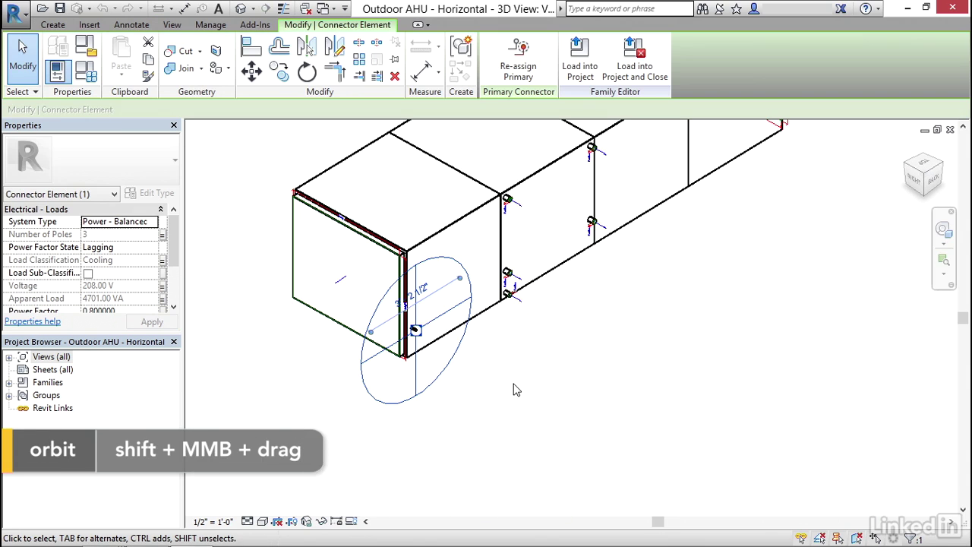
{"action": "left_click", "coordinate": [516, 388]}
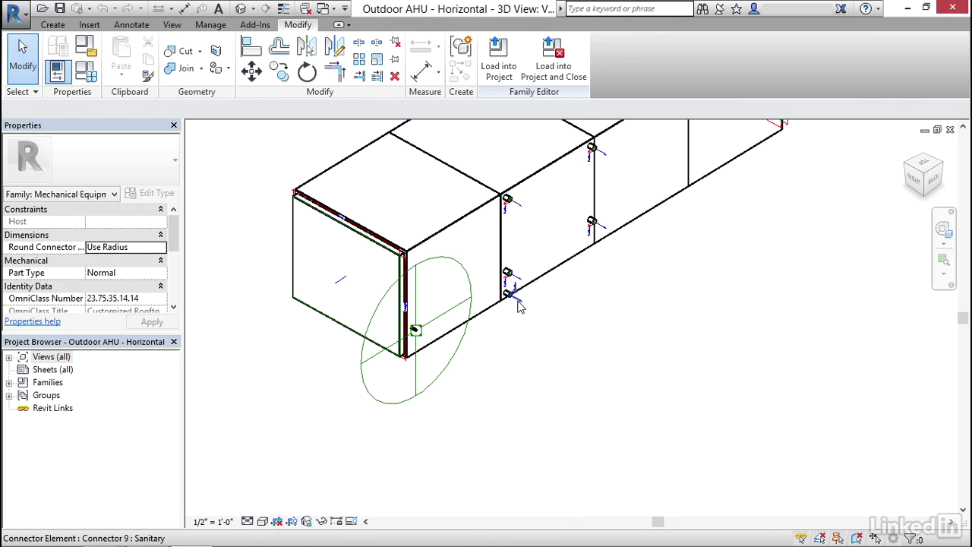
{"action": "left_click", "coordinate": [510, 278]}
{"action": "left_click", "coordinate": [660, 309]}
- Inspect the top return-air connector and the front-face duct connector from the other end
{"action": "scroll", "coordinate": [659, 309], "scroll_direction": "down", "scroll_amount": 2}
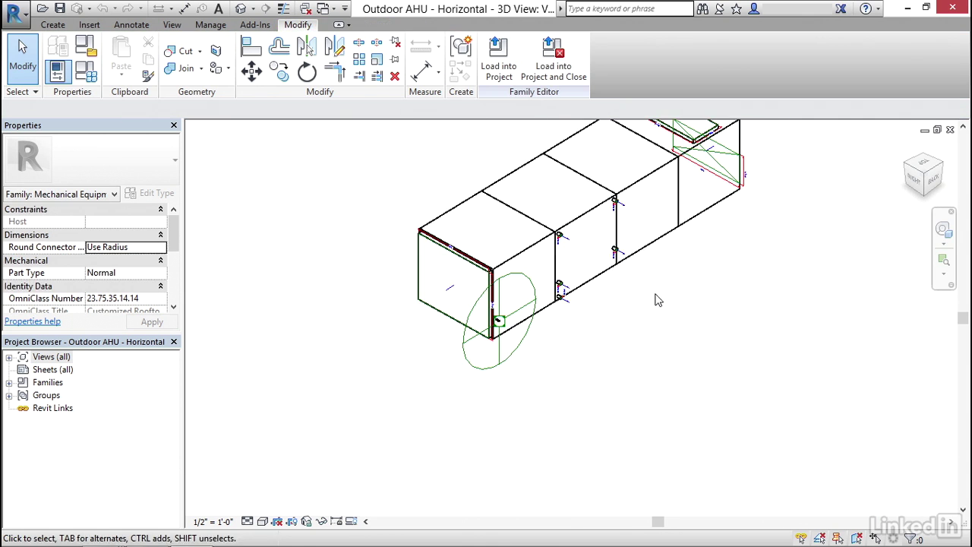
{"action": "middle_click_drag", "start_coordinate": [671, 298], "coordinate": [555, 274], "text": "shift"}
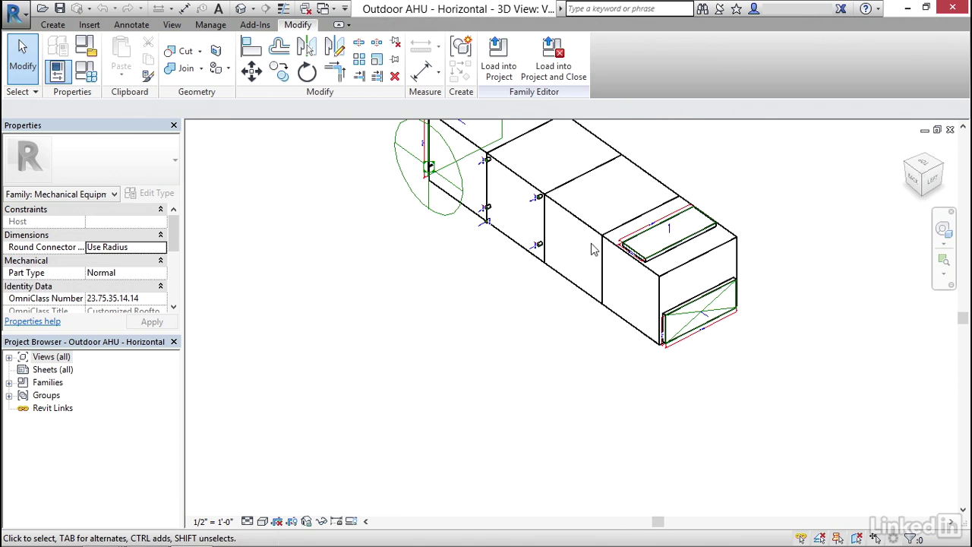
{"action": "left_click", "coordinate": [666, 229]}
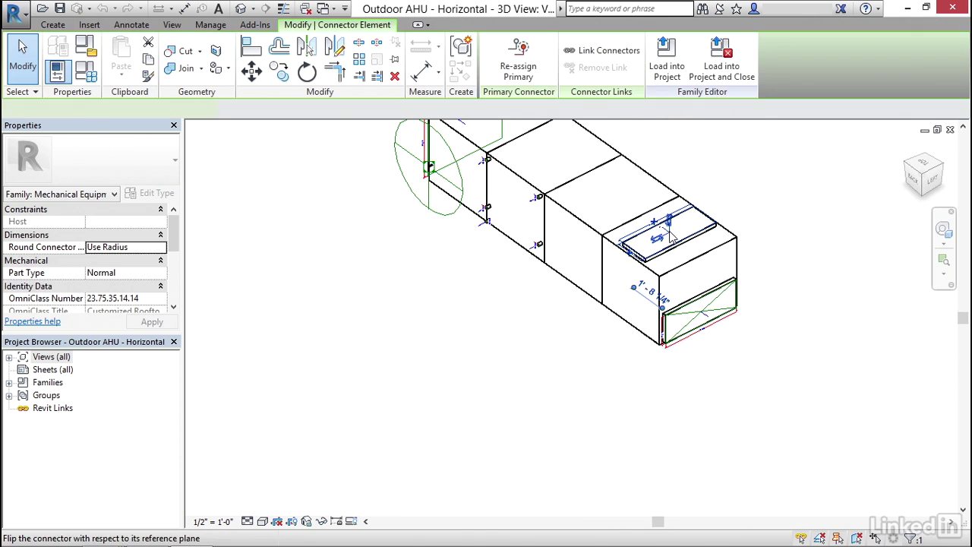
{"action": "left_click", "coordinate": [836, 218]}
{"action": "left_click", "coordinate": [710, 326]}
{"action": "scroll", "coordinate": [714, 341], "scroll_direction": "up", "scroll_amount": 5}
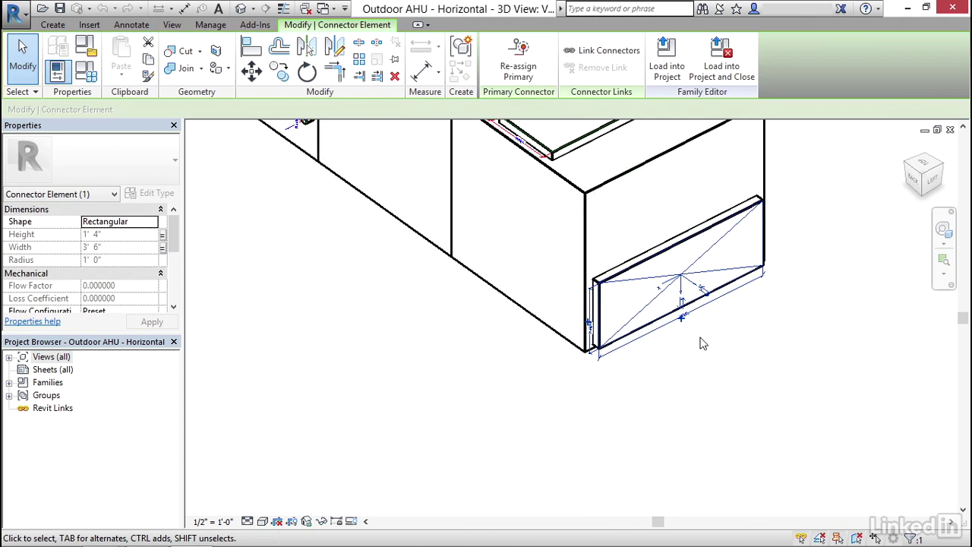
{"action": "scroll", "coordinate": [691, 343], "scroll_direction": "down", "scroll_amount": 6}
{"action": "key", "text": "Escape"}
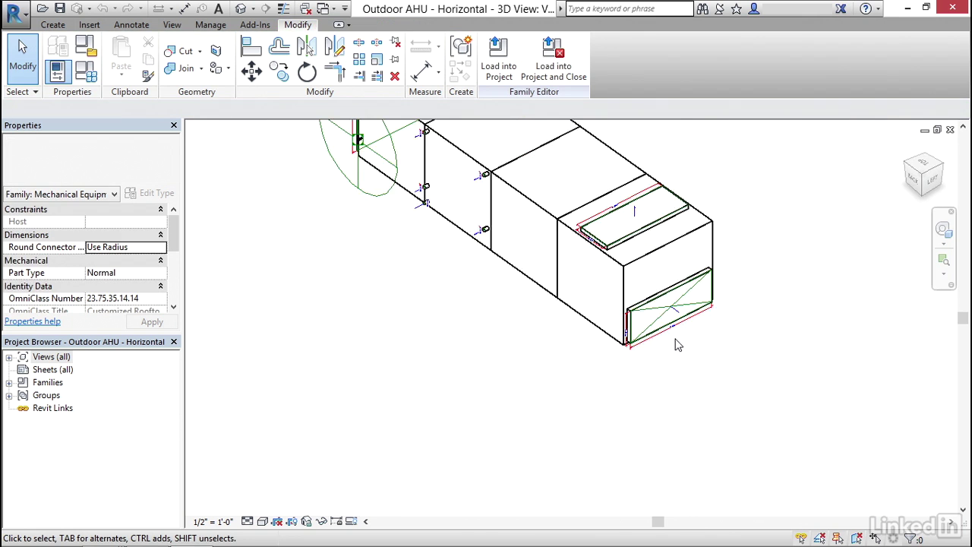
- View the unit's opposite side, then close the family editor, bringing up the save prompt
{"action": "scroll", "coordinate": [678, 345], "scroll_direction": "down", "scroll_amount": 3}
{"action": "middle_click_drag", "start_coordinate": [501, 328], "coordinate": [752, 319], "text": "shift"}
{"action": "left_click", "coordinate": [949, 129]}
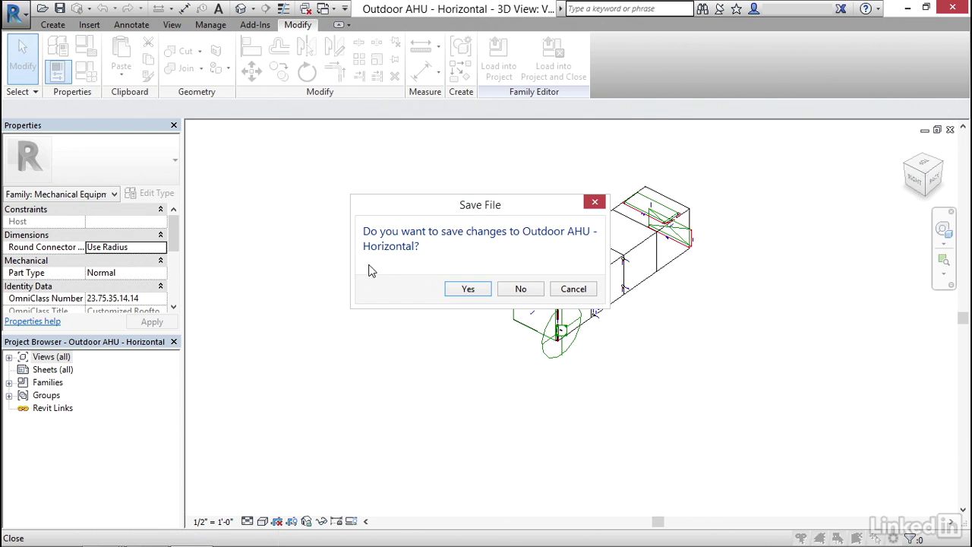
- Discard the family changes and zoom the default 3D view to the AHU on the roof
{"action": "left_click", "coordinate": [520, 289]}
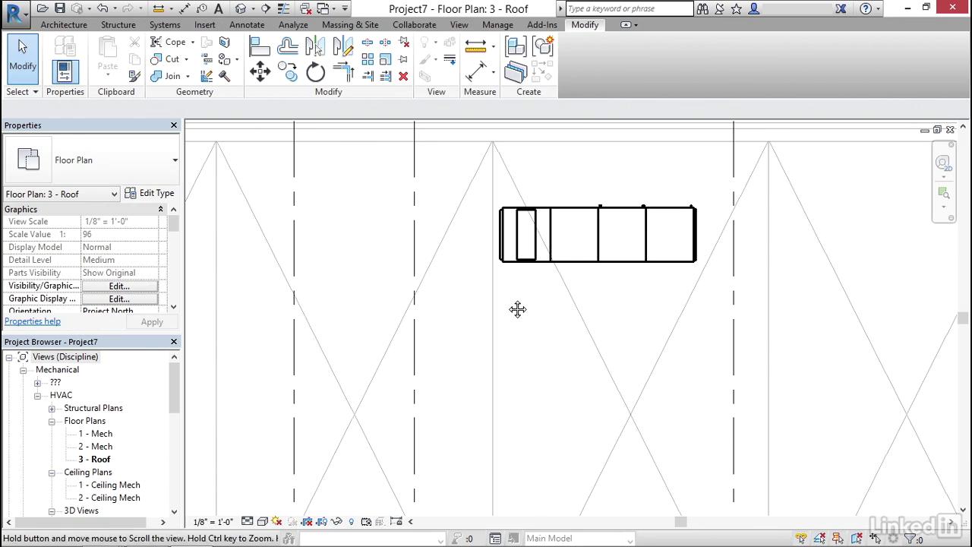
{"action": "left_click", "coordinate": [242, 9]}
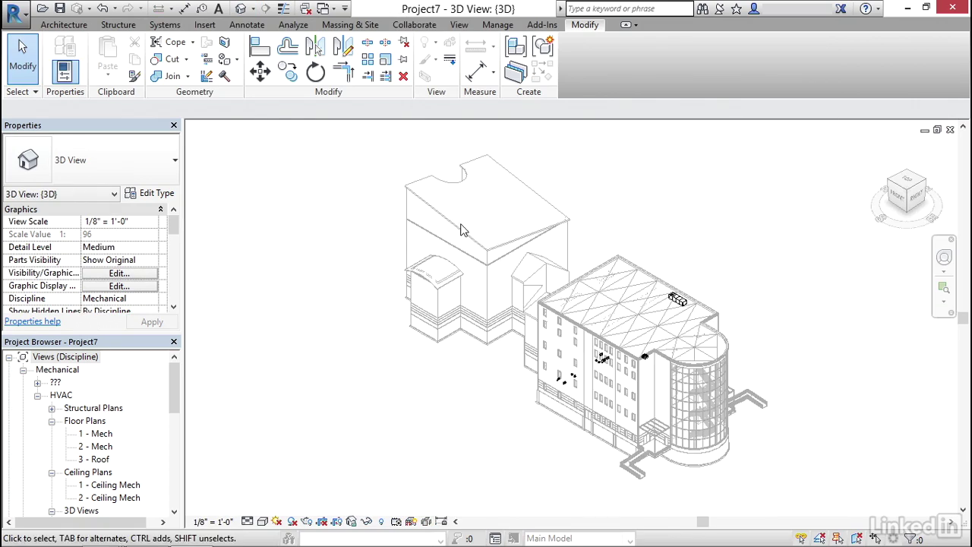
{"action": "scroll", "coordinate": [665, 343], "scroll_direction": "up", "scroll_amount": 5}
{"action": "scroll", "coordinate": [531, 273], "scroll_direction": "down", "scroll_amount": 2}
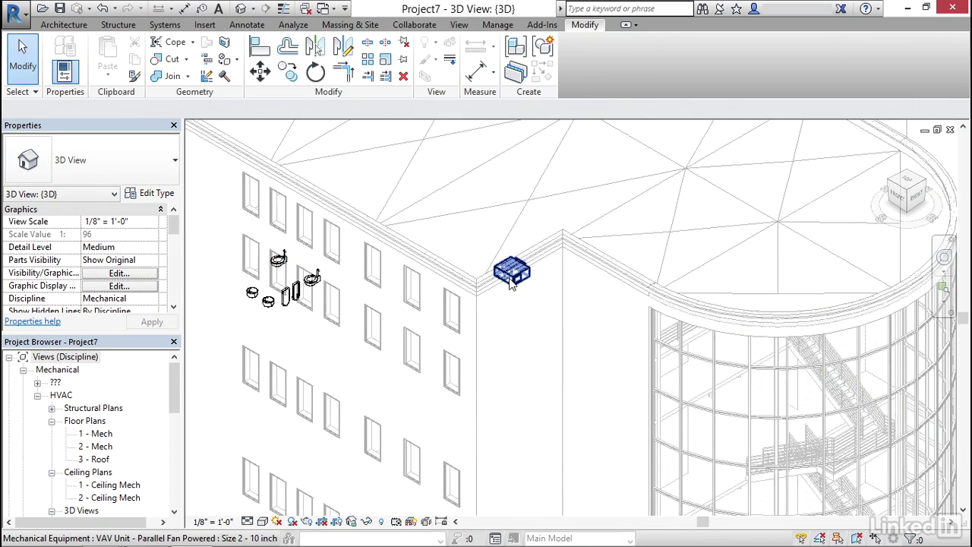
{"action": "scroll", "coordinate": [591, 196], "scroll_direction": "up", "scroll_amount": 3}
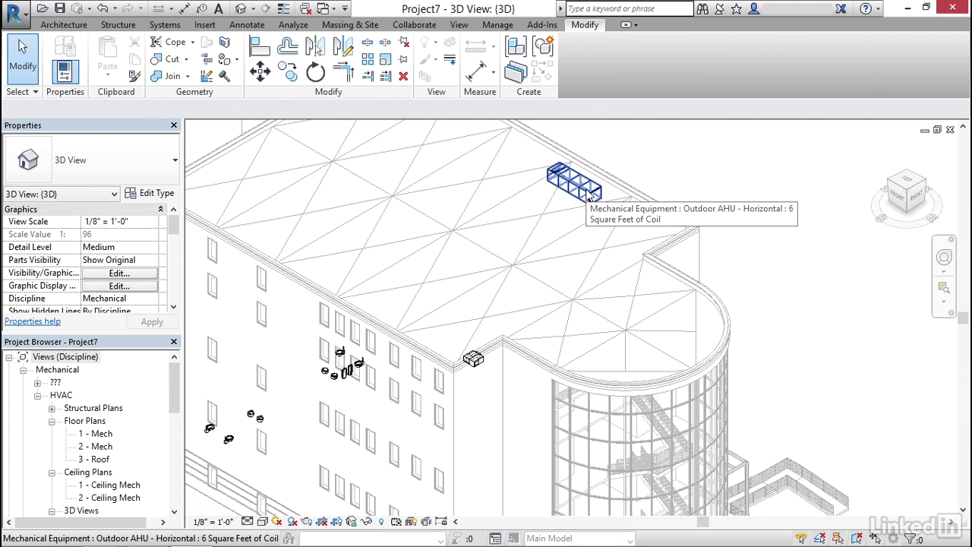